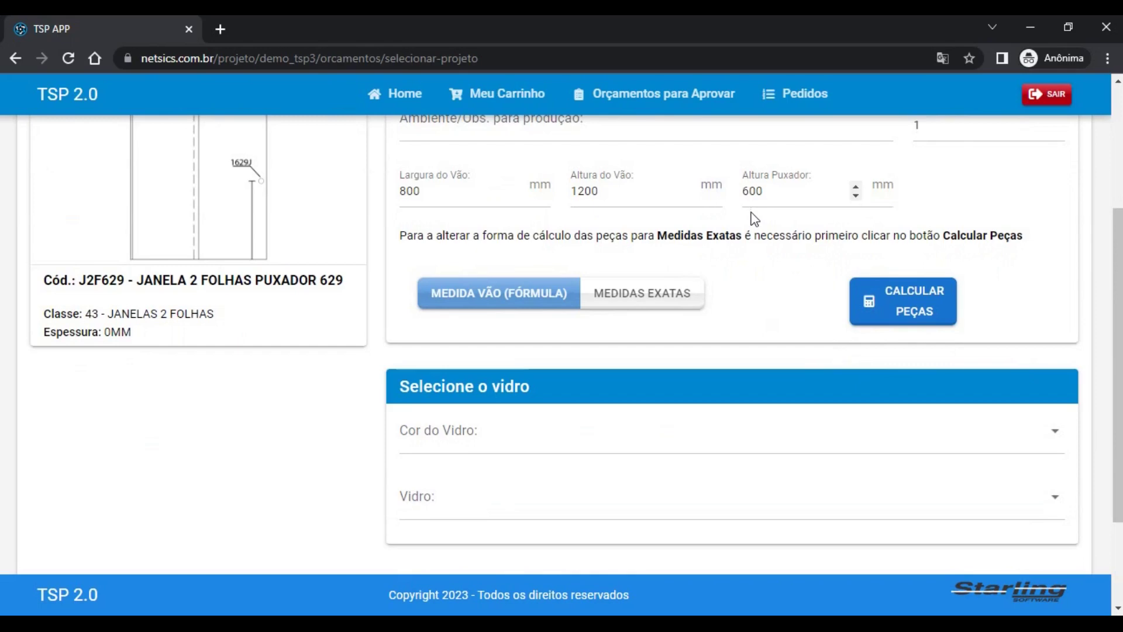
Step: Calculate the window project's pieces from the opening measurements and inspect the resulting piece table
{"action": "left_click", "coordinate": [938, 290]}
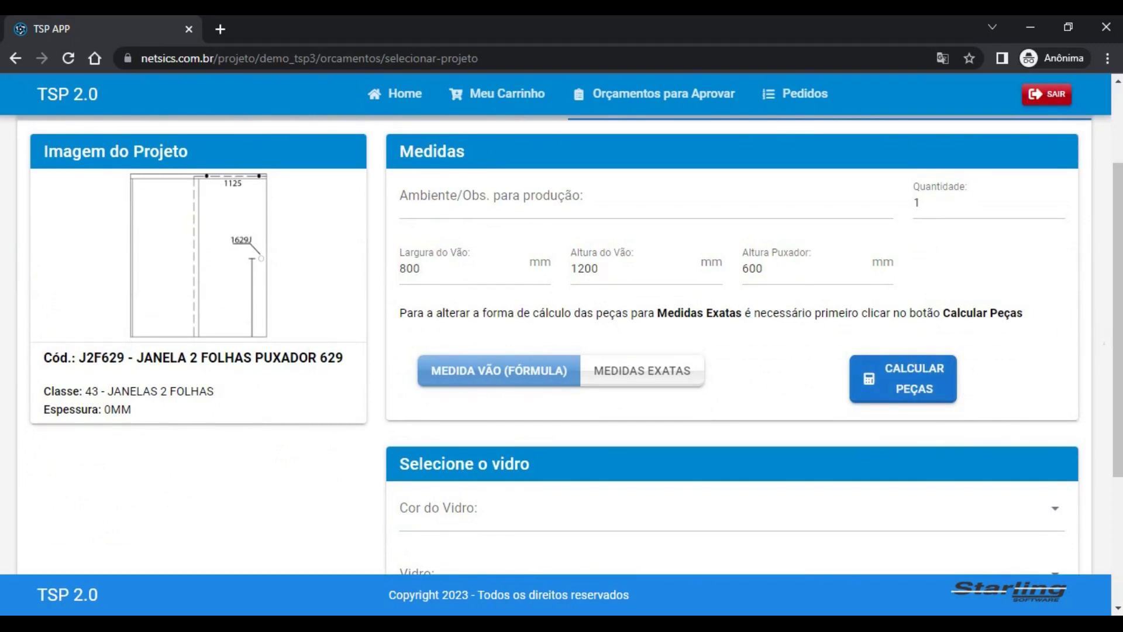
{"action": "scroll", "coordinate": [912, 351], "scroll_direction": "down", "scroll_amount": 2}
{"action": "left_click", "coordinate": [907, 310]}
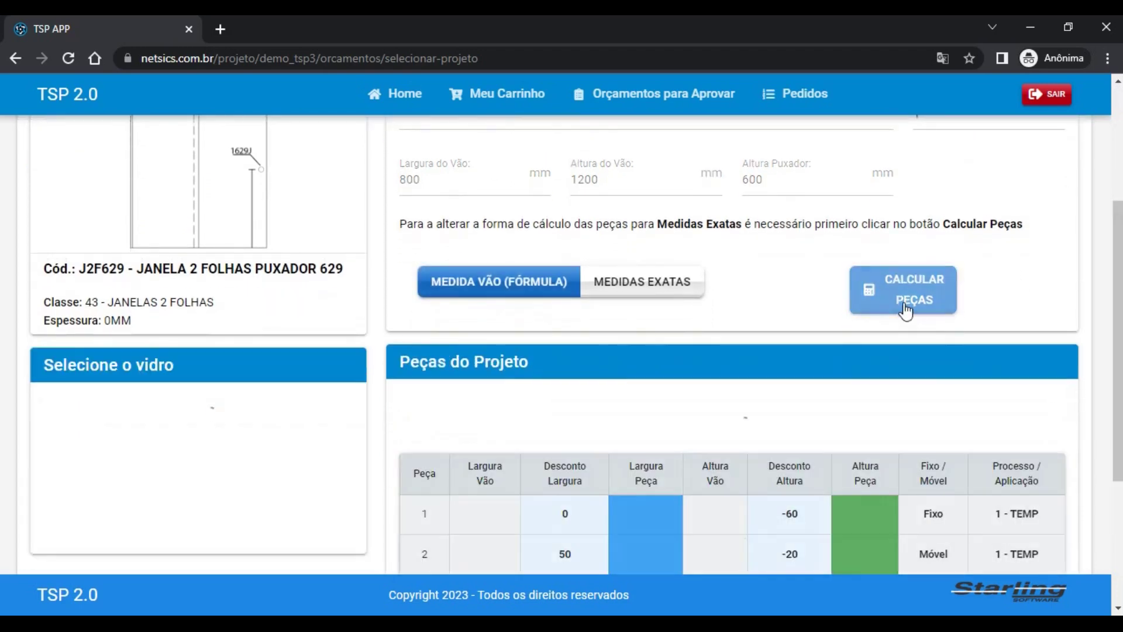
{"action": "scroll", "coordinate": [561, 345], "scroll_direction": "down", "scroll_amount": 2}
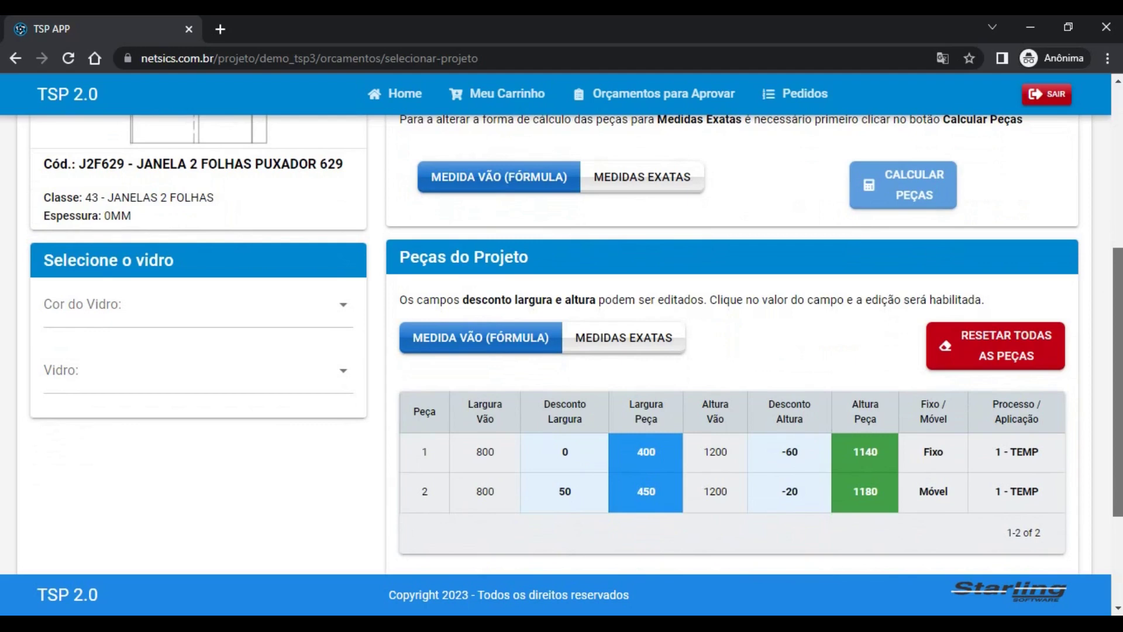
{"action": "scroll", "coordinate": [561, 345], "scroll_direction": "down", "scroll_amount": 1}
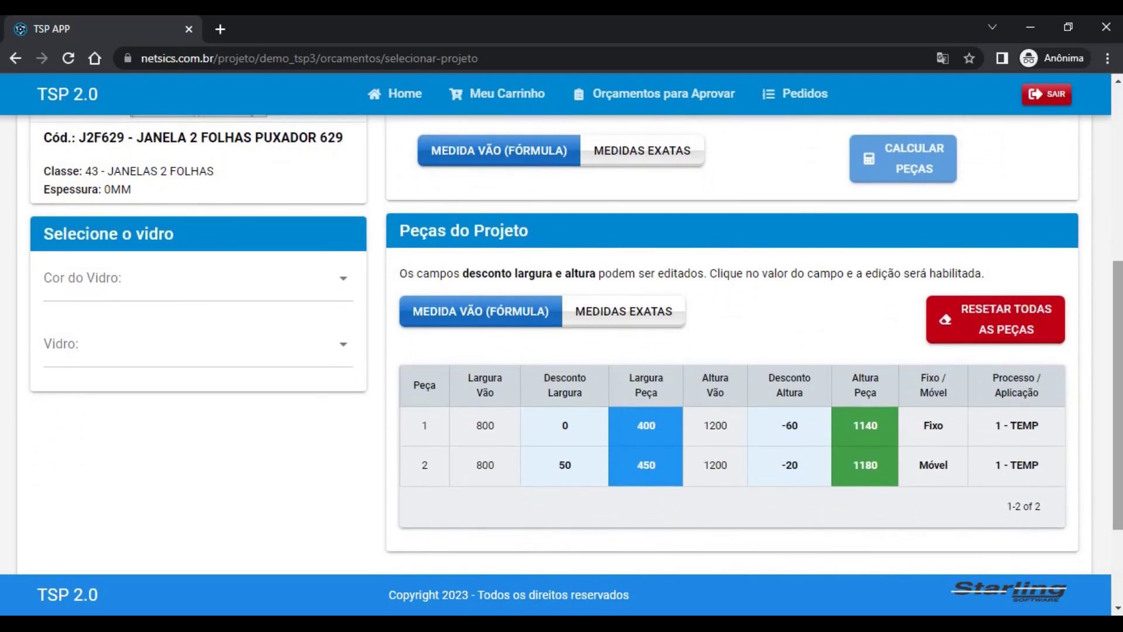
{"action": "scroll", "coordinate": [562, 345], "scroll_direction": "up", "scroll_amount": 1}
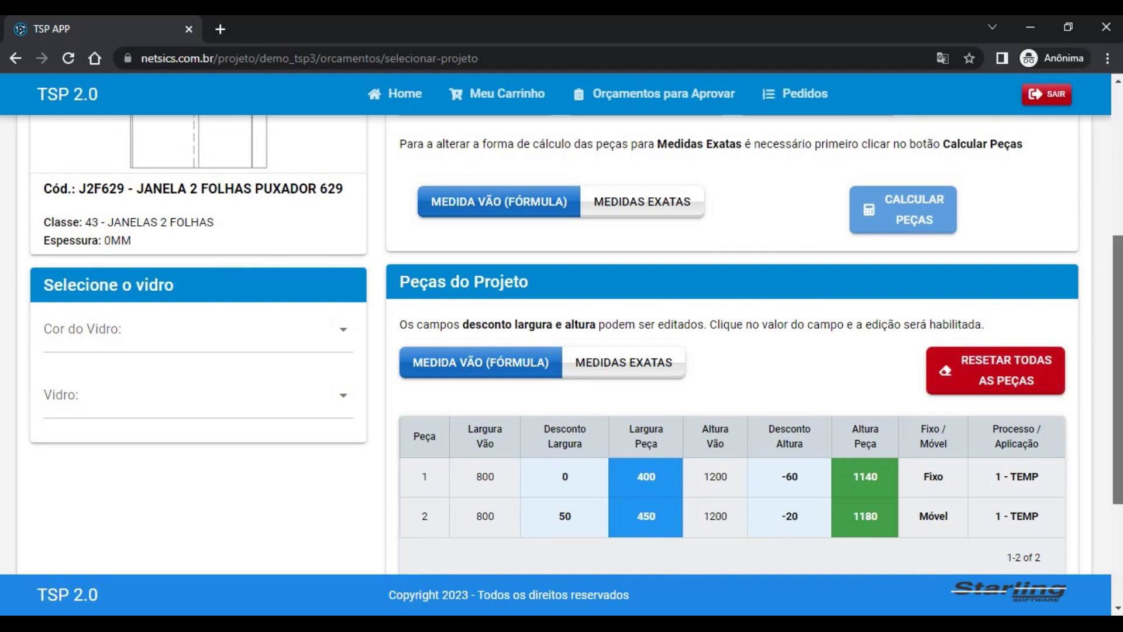
{"action": "scroll", "coordinate": [1117, 380], "scroll_direction": "down", "scroll_amount": 1}
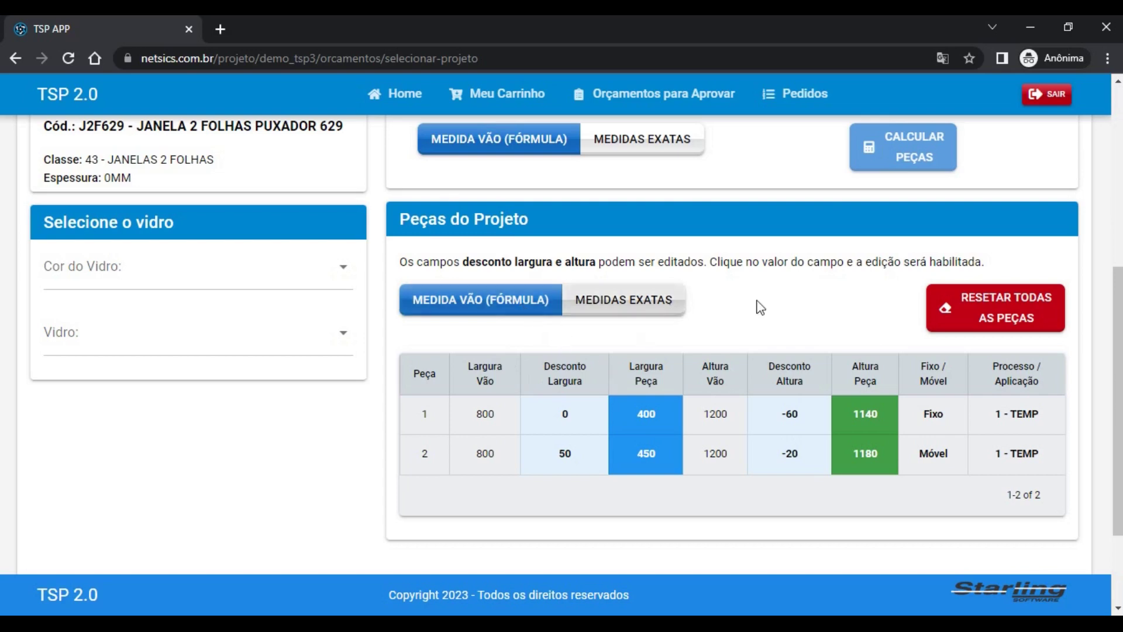
Step: Set piece 1's width discount to -10 and save it, and reset that piece to its original values
{"action": "scroll", "coordinate": [1118, 401], "scroll_direction": "up", "scroll_amount": 1}
{"action": "scroll", "coordinate": [731, 351], "scroll_direction": "up", "scroll_amount": 1}
{"action": "scroll", "coordinate": [760, 381], "scroll_direction": "down", "scroll_amount": 3}
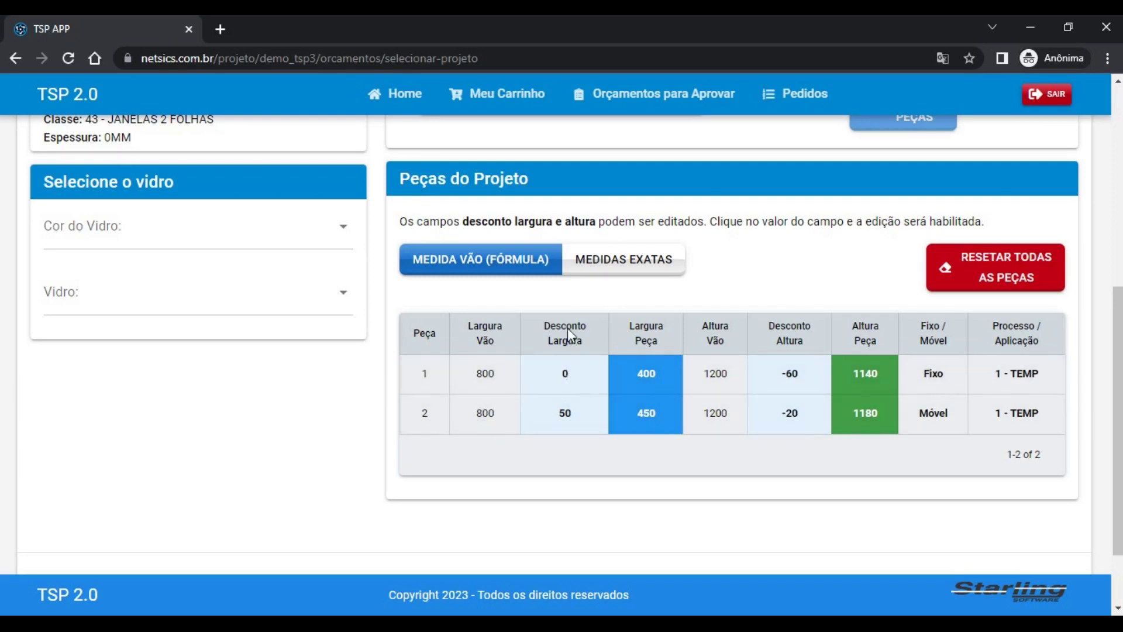
{"action": "left_click", "coordinate": [563, 374]}
{"action": "left_click", "coordinate": [567, 379]}
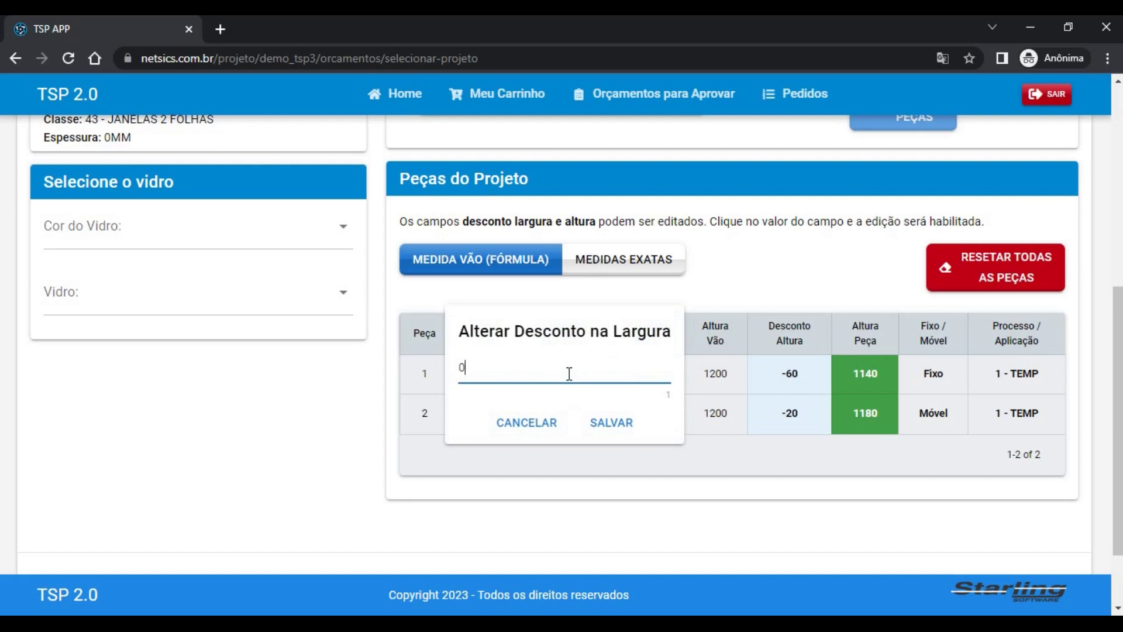
{"action": "key", "text": "ctrl+a"}
{"action": "type", "text": "-"}
{"action": "key", "text": "BackSpace"}
{"action": "type", "text": "-10"}
{"action": "left_click", "coordinate": [605, 433]}
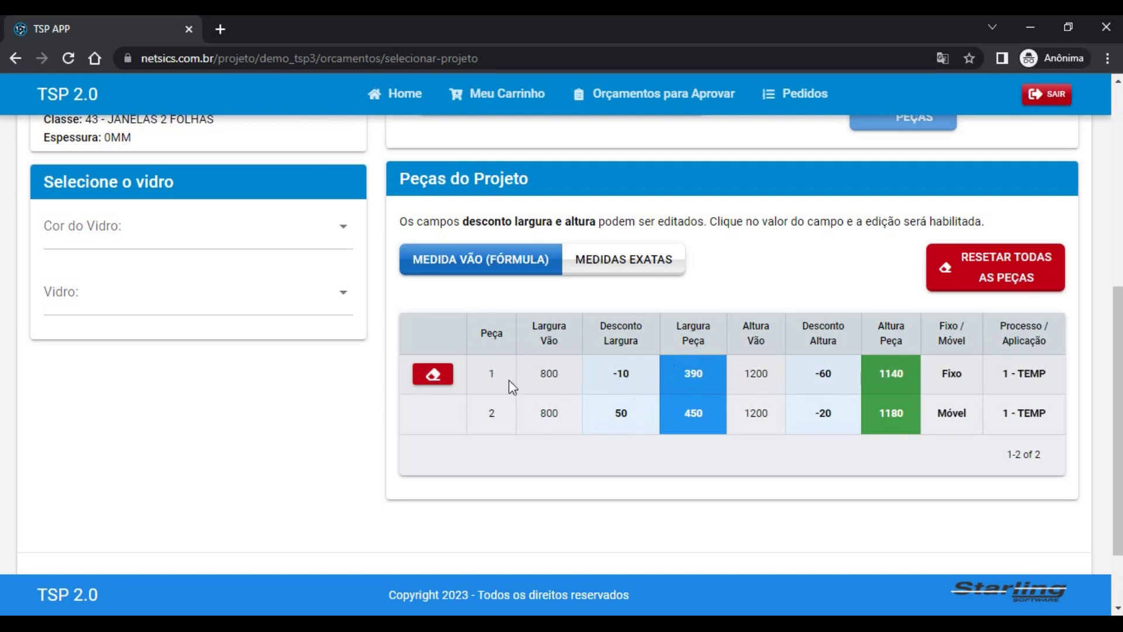
{"action": "left_click", "coordinate": [451, 377]}
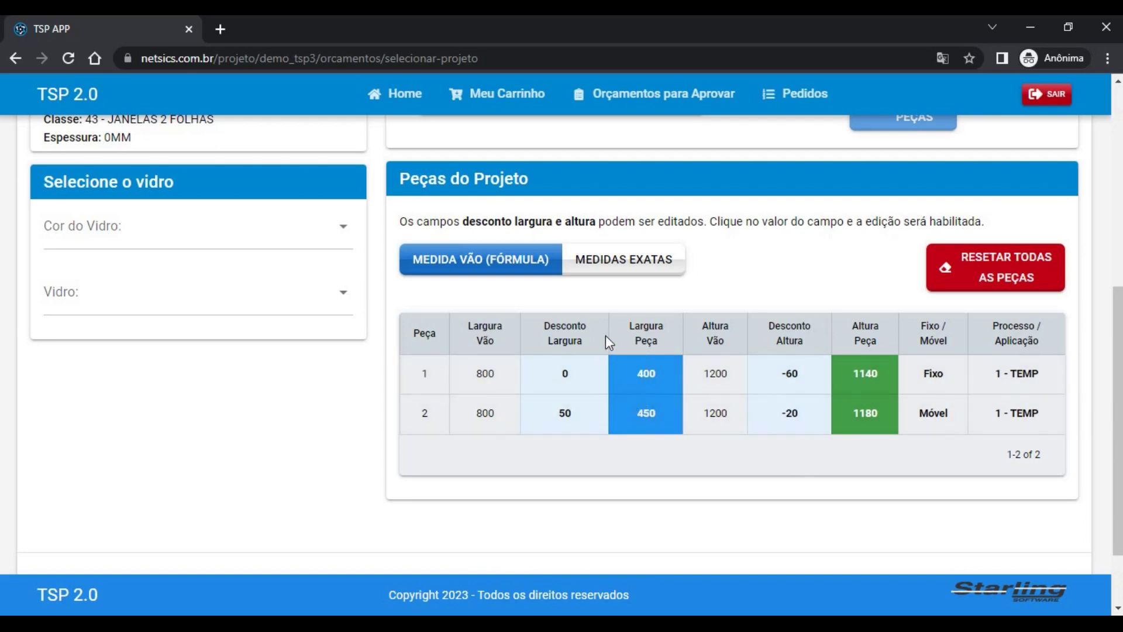
Step: Set the height discount of piece 2 to -10 and save it
{"action": "left_click", "coordinate": [792, 429]}
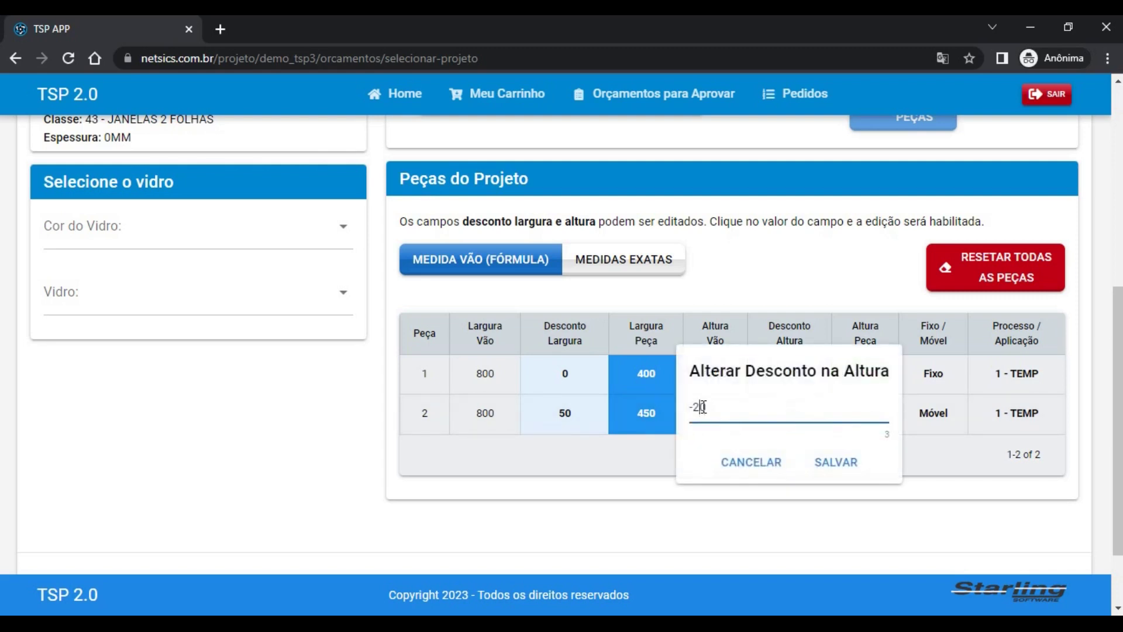
{"action": "key", "text": "BackSpace"}
{"action": "type", "text": "1"}
{"action": "left_click", "coordinate": [836, 460]}
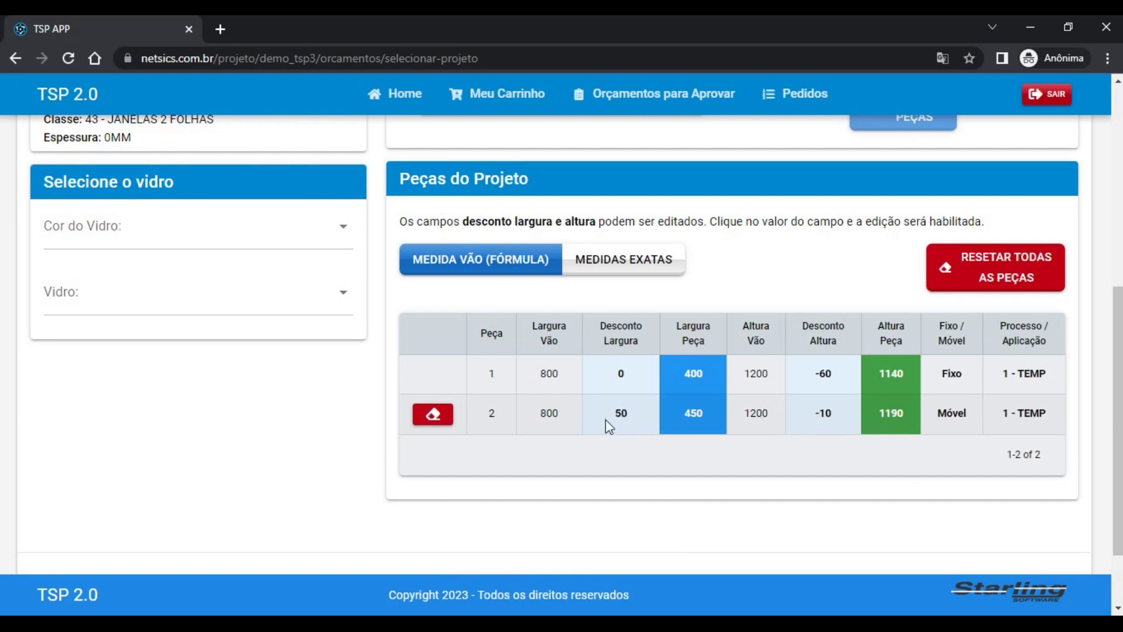
{"action": "left_click", "coordinate": [622, 416]}
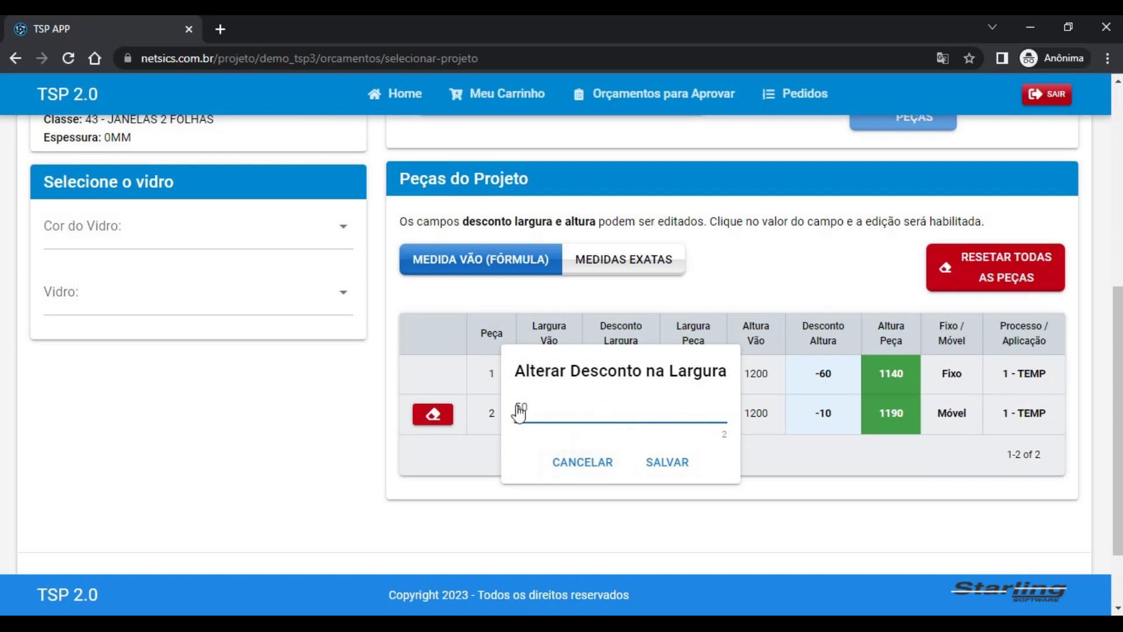
{"action": "type", "text": "-"}
{"action": "key", "text": "BackSpace"}
{"action": "left_click", "coordinate": [576, 462]}
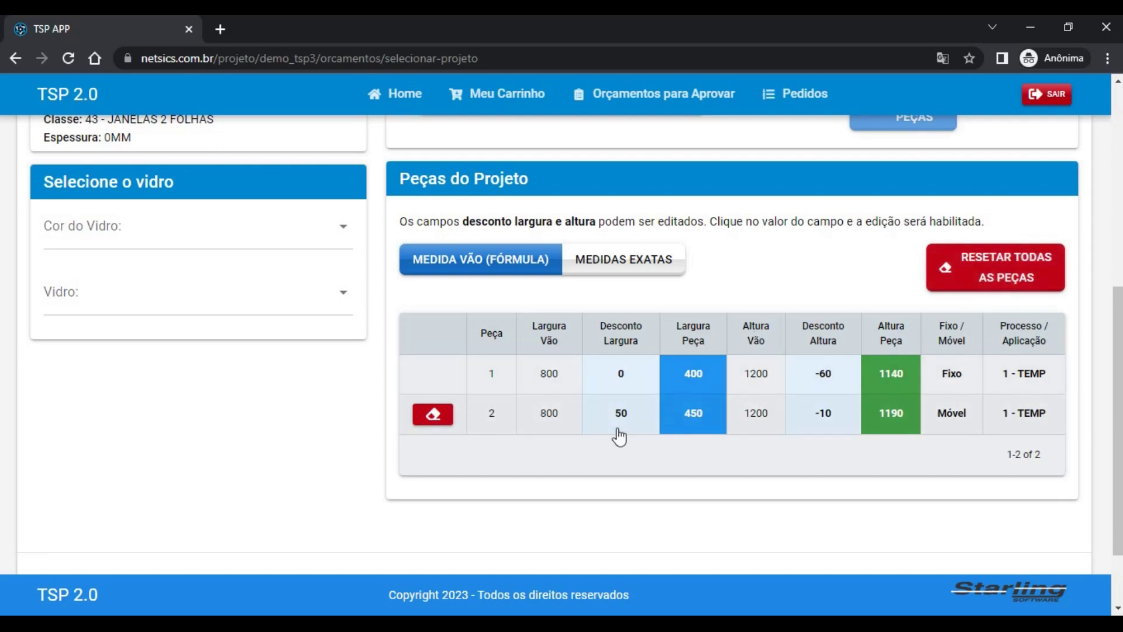
Step: Set the height discount of piece 1 to -70 and save it
{"action": "left_click", "coordinate": [822, 384]}
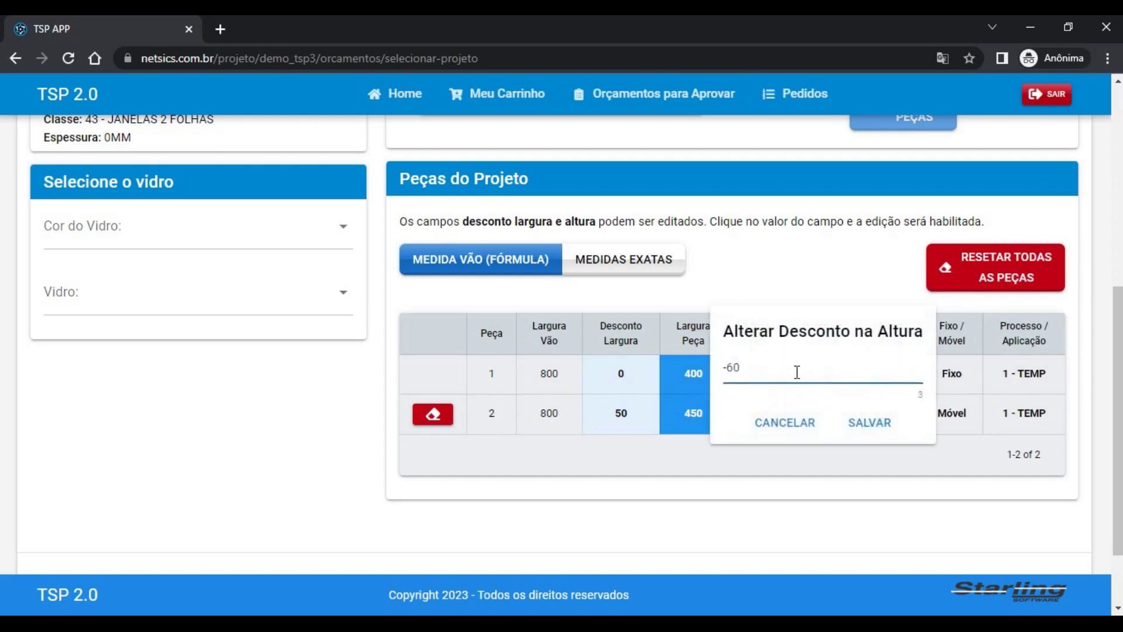
{"action": "key", "text": "BackSpace"}
{"action": "key", "text": "BackSpace"}
{"action": "type", "text": "10"}
{"action": "left_click", "coordinate": [869, 422]}
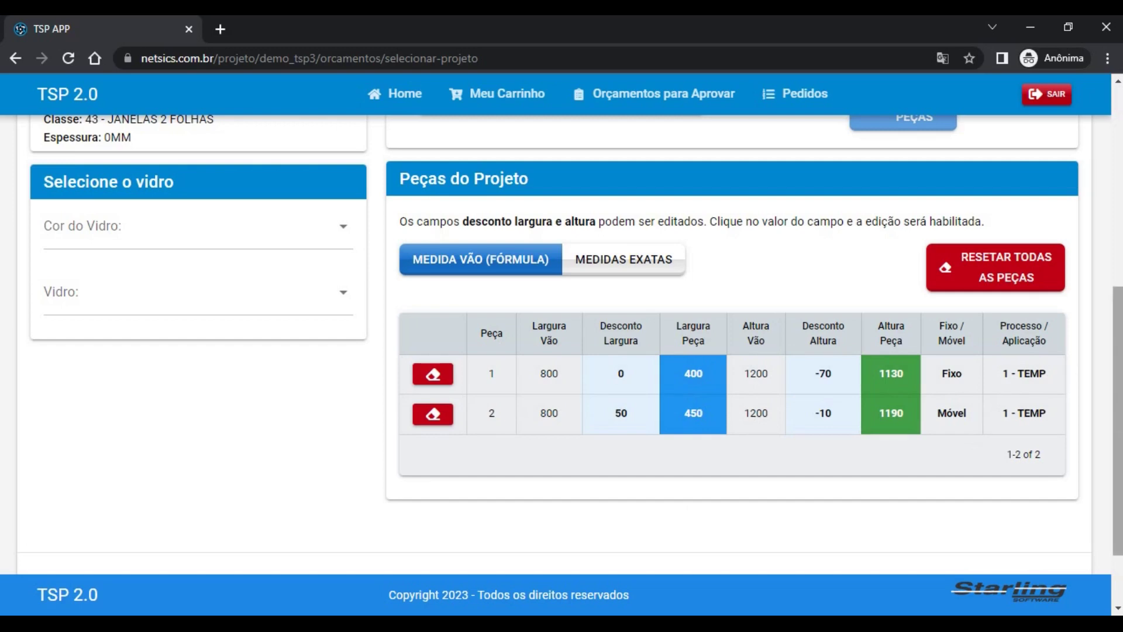
Step: Reset all pieces of the project to discard the discount changes
{"action": "scroll", "coordinate": [576, 335], "scroll_direction": "down", "scroll_amount": 1}
{"action": "scroll", "coordinate": [576, 335], "scroll_direction": "up", "scroll_amount": 3}
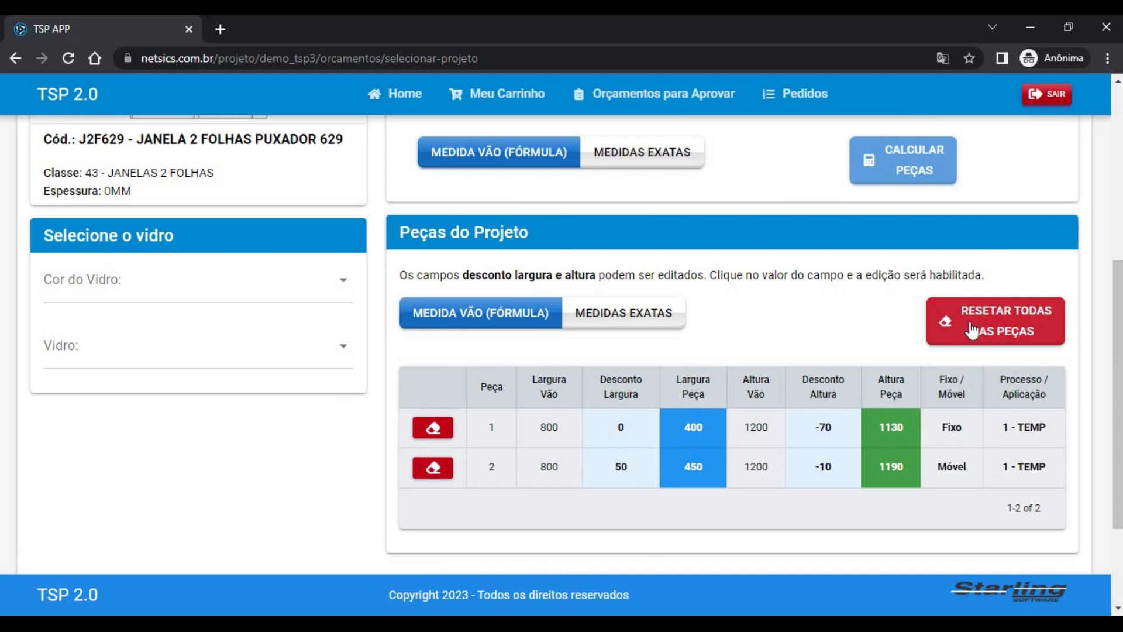
{"action": "left_click", "coordinate": [1001, 327]}
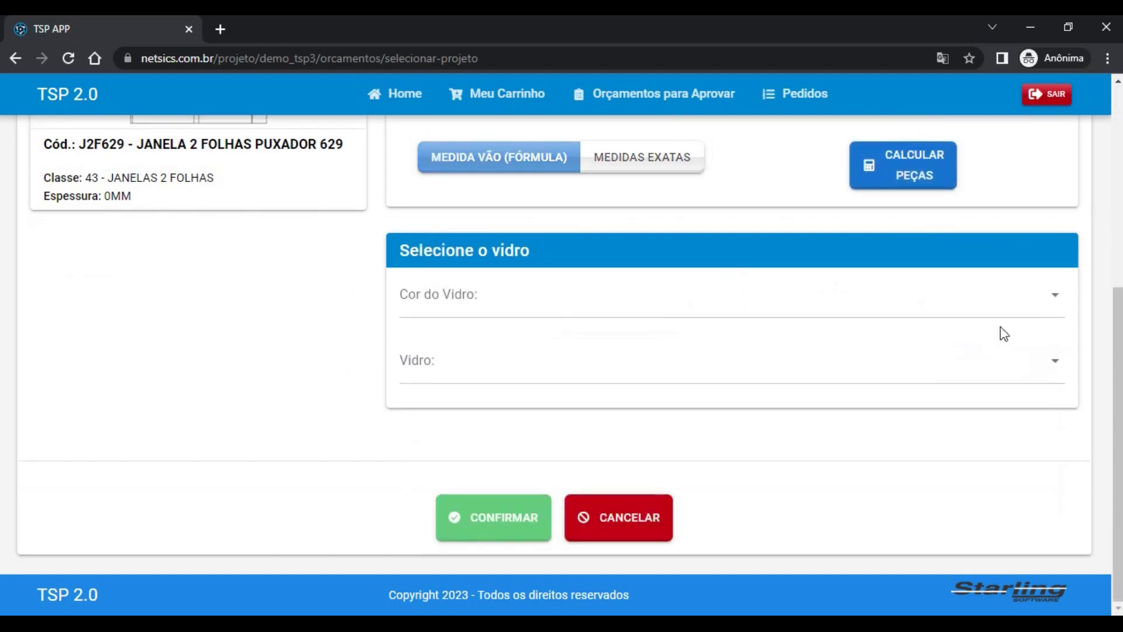
Step: Calculate the pieces again from the 800 mm wide by 1200 mm high opening
{"action": "left_click_drag", "start_coordinate": [1118, 335], "coordinate": [1117, 192]}
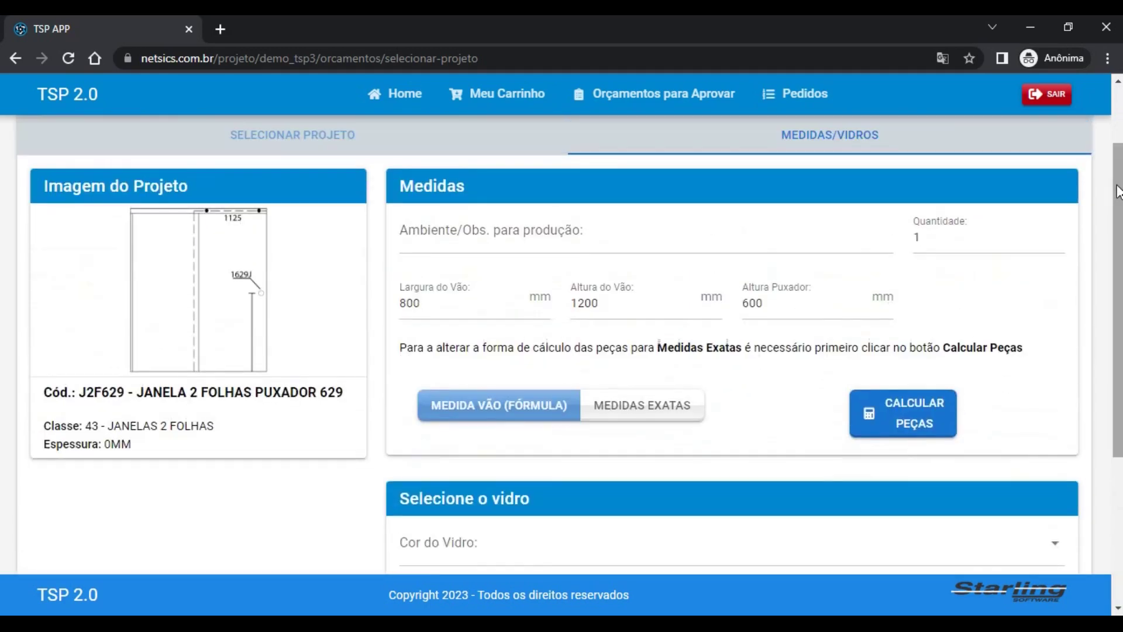
{"action": "left_click", "coordinate": [923, 422]}
{"action": "left_click_drag", "start_coordinate": [1117, 275], "coordinate": [1117, 454]}
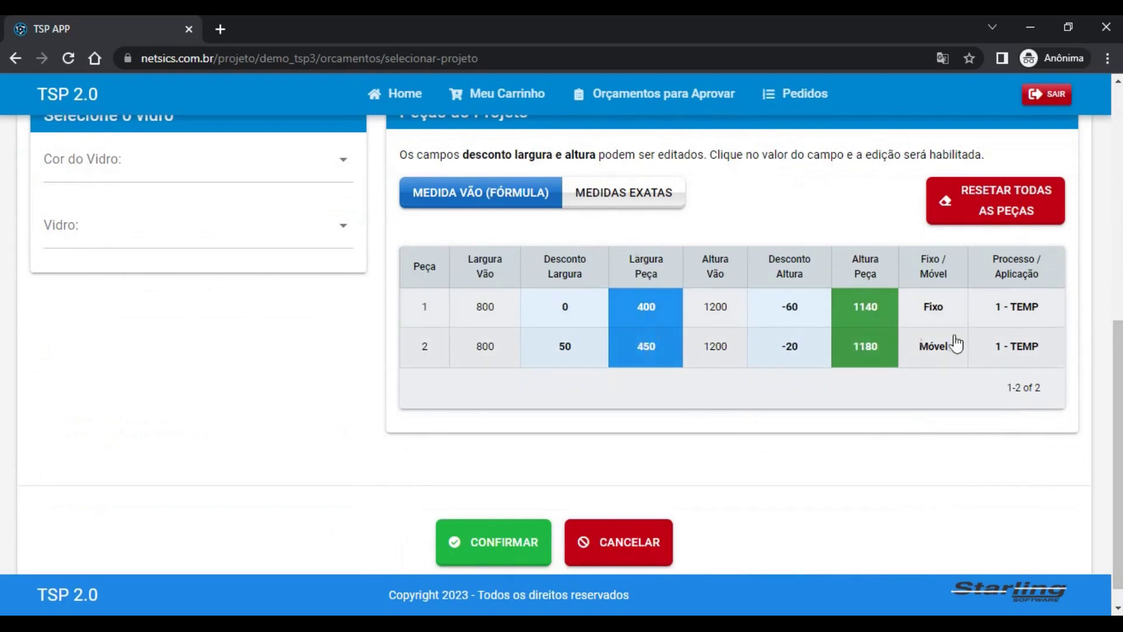
{"action": "left_click_drag", "start_coordinate": [1117, 345], "coordinate": [1117, 292]}
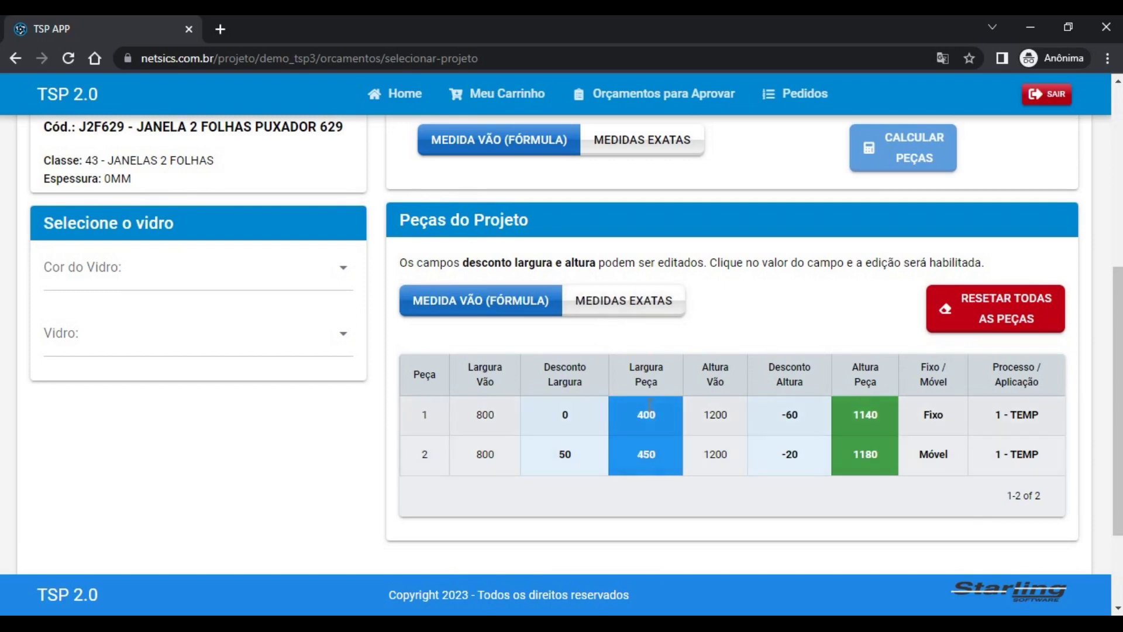
Step: Switch the project's pieces from the opening formula to exact measurements (Medidas Exatas)
{"action": "double_click", "coordinate": [647, 415]}
{"action": "left_click", "coordinate": [853, 426]}
{"action": "left_click", "coordinate": [623, 300]}
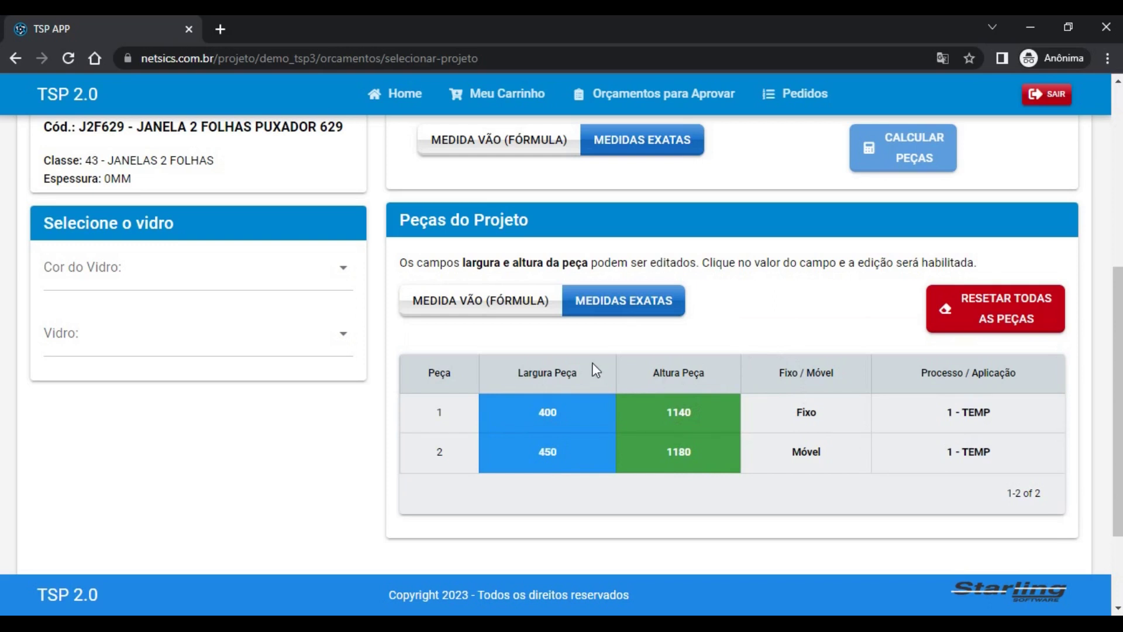
Step: Set the exact width of piece 1 to 390 and save it
{"action": "left_click", "coordinate": [550, 419]}
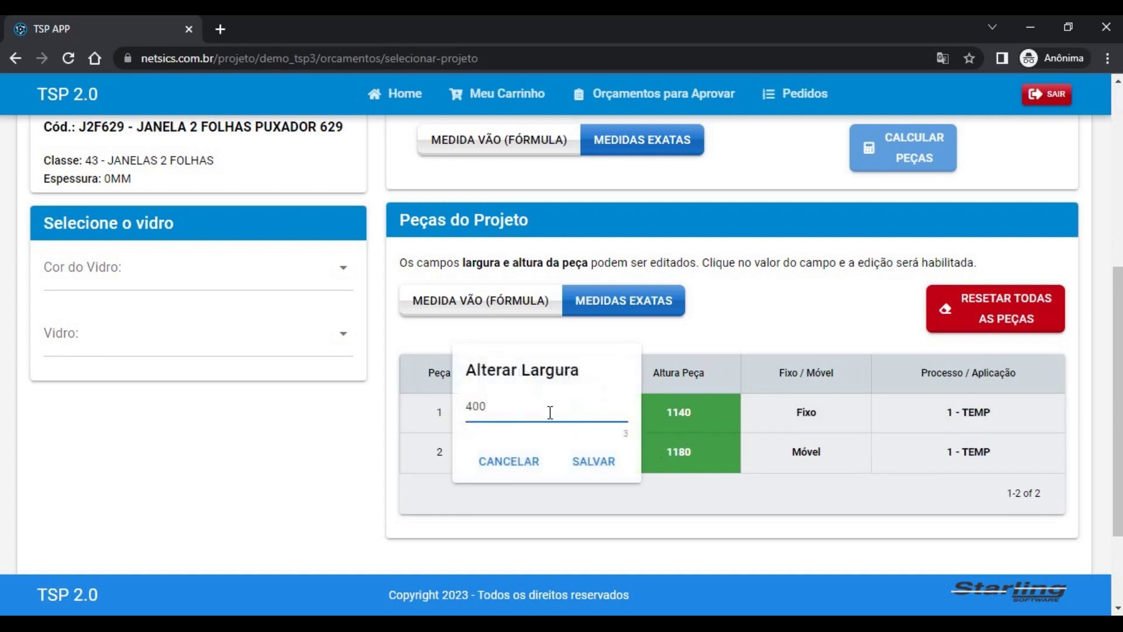
{"action": "double_click", "coordinate": [550, 413]}
{"action": "type", "text": "390"}
{"action": "left_click", "coordinate": [592, 461]}
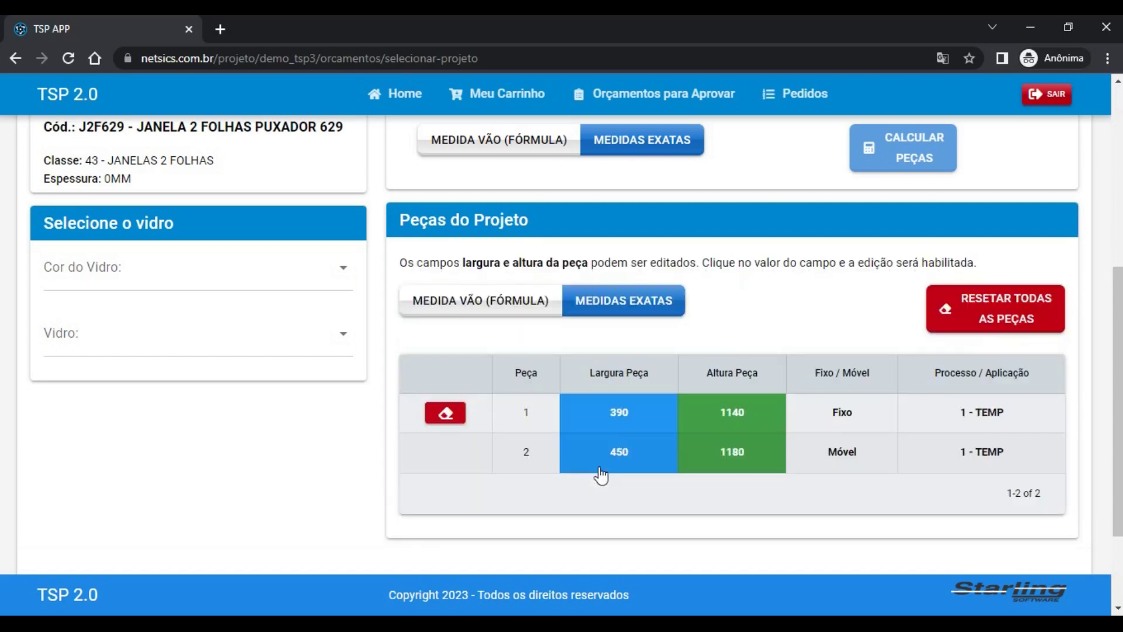
Step: Set the exact height of piece 2 to 1185 and save it
{"action": "left_click", "coordinate": [734, 455]}
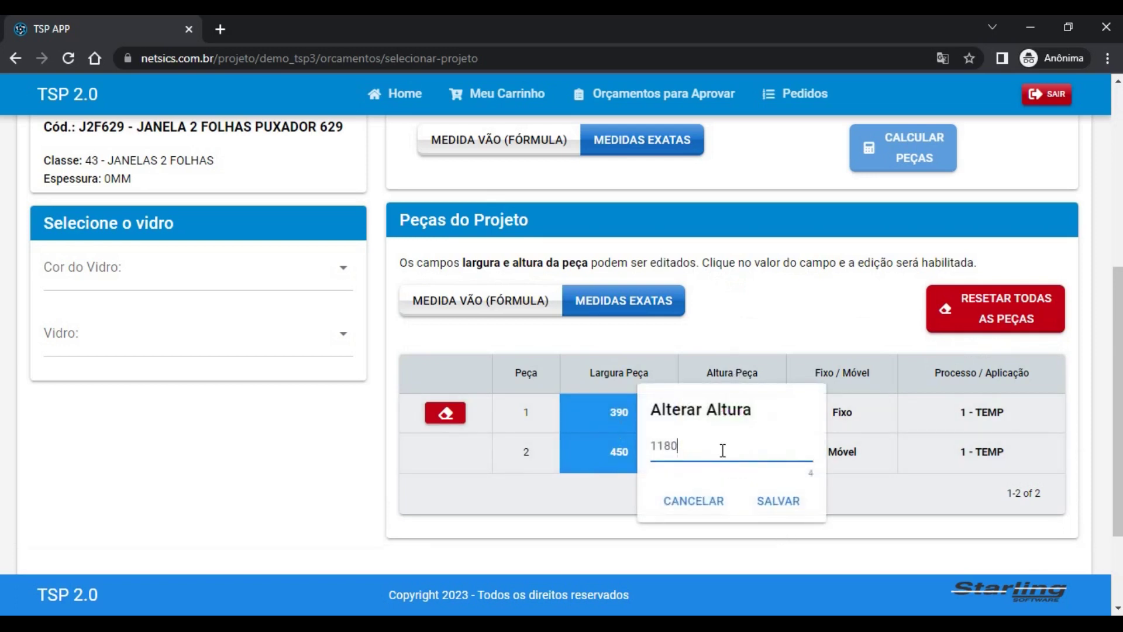
{"action": "double_click", "coordinate": [723, 451]}
{"action": "type", "text": "1185"}
{"action": "left_click", "coordinate": [763, 500]}
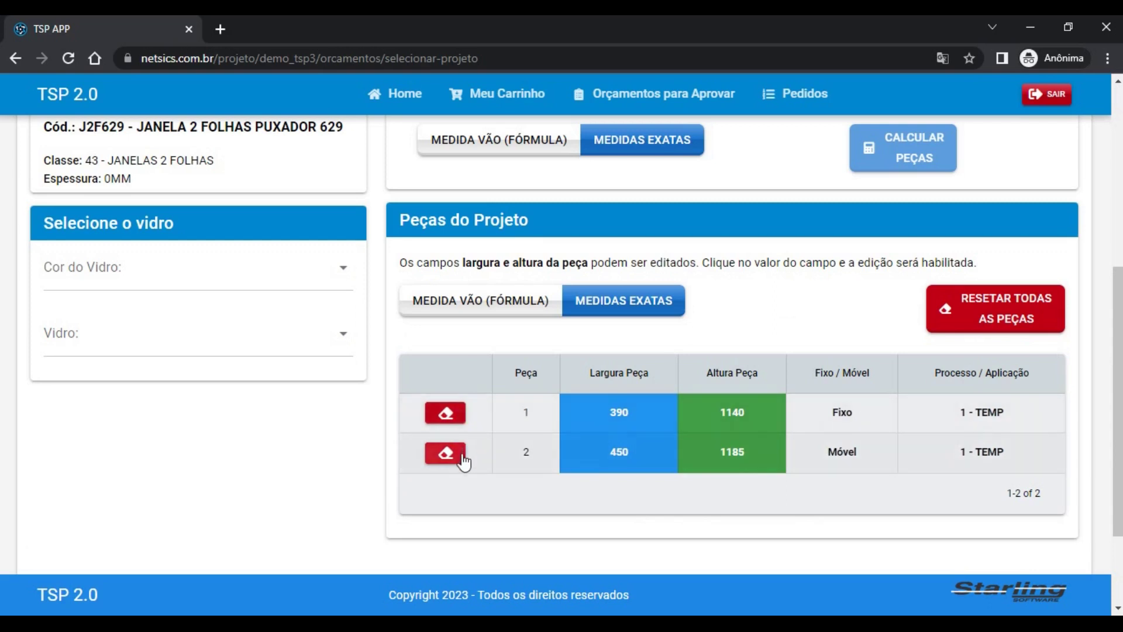
Step: Reset only piece 1 to its calculated measurements, keeping the change made to piece 2
{"action": "left_click", "coordinate": [958, 310]}
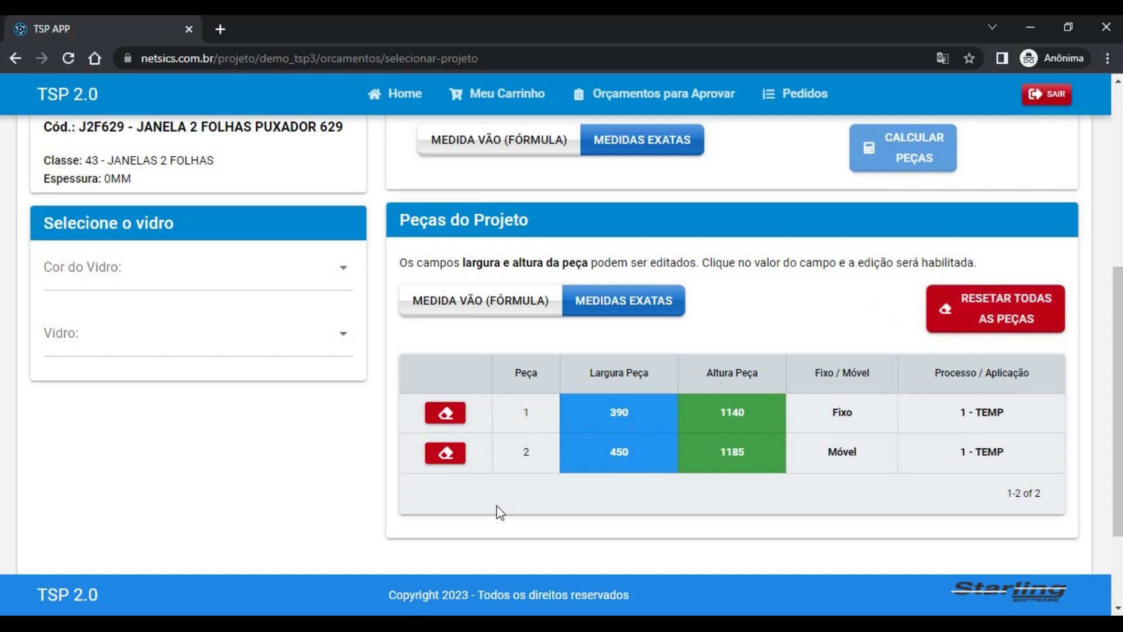
{"action": "left_click", "coordinate": [451, 426]}
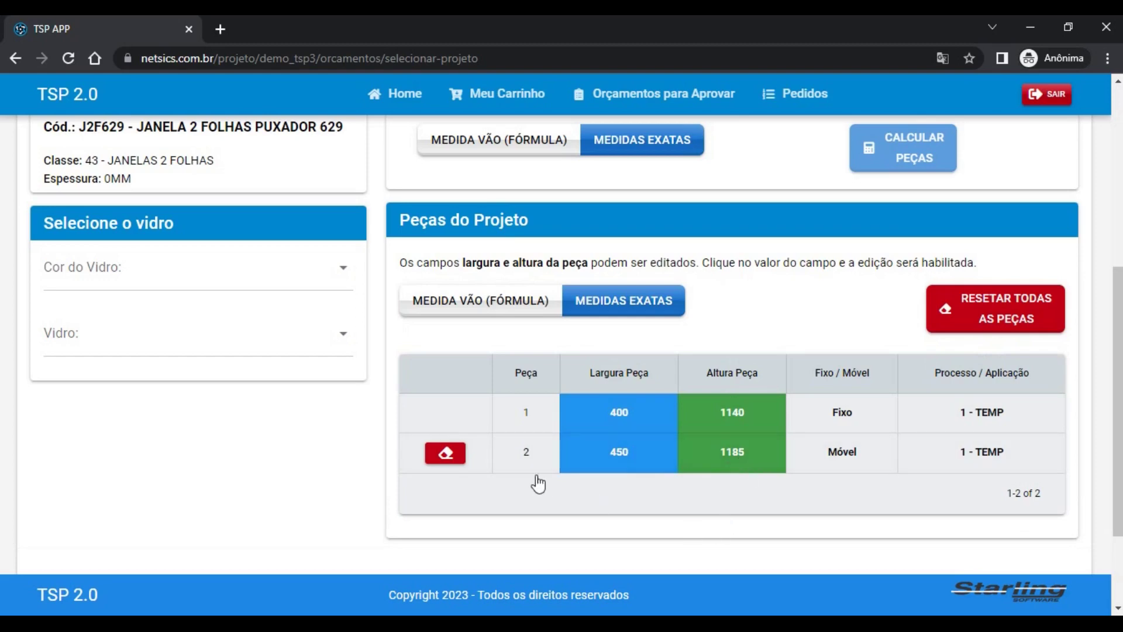
Step: Choose the glass color 4 - VERDE and select a green glass for the window project
{"action": "mouse_move", "coordinate": [1122, 395]}
{"action": "left_mouse_down"}
{"action": "mouse_move", "coordinate": [1121, 344]}
{"action": "mouse_move", "coordinate": [1121, 386]}
{"action": "left_mouse_up"}
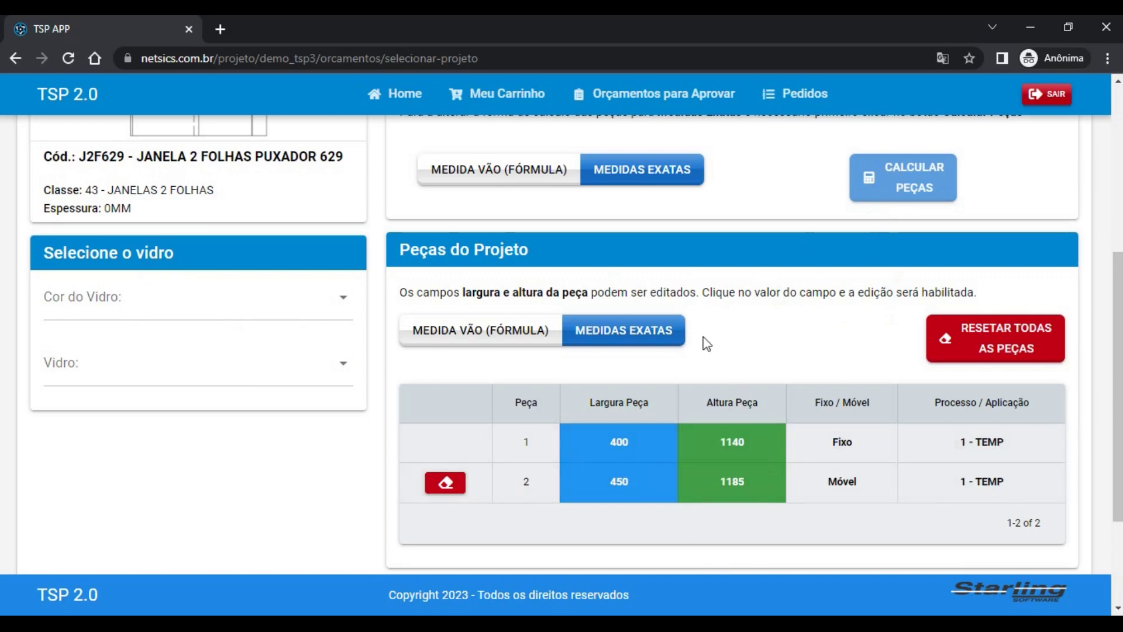
{"action": "left_click_drag", "start_coordinate": [1116, 258], "coordinate": [1117, 220]}
{"action": "scroll", "coordinate": [624, 329], "scroll_direction": "down", "scroll_amount": 2}
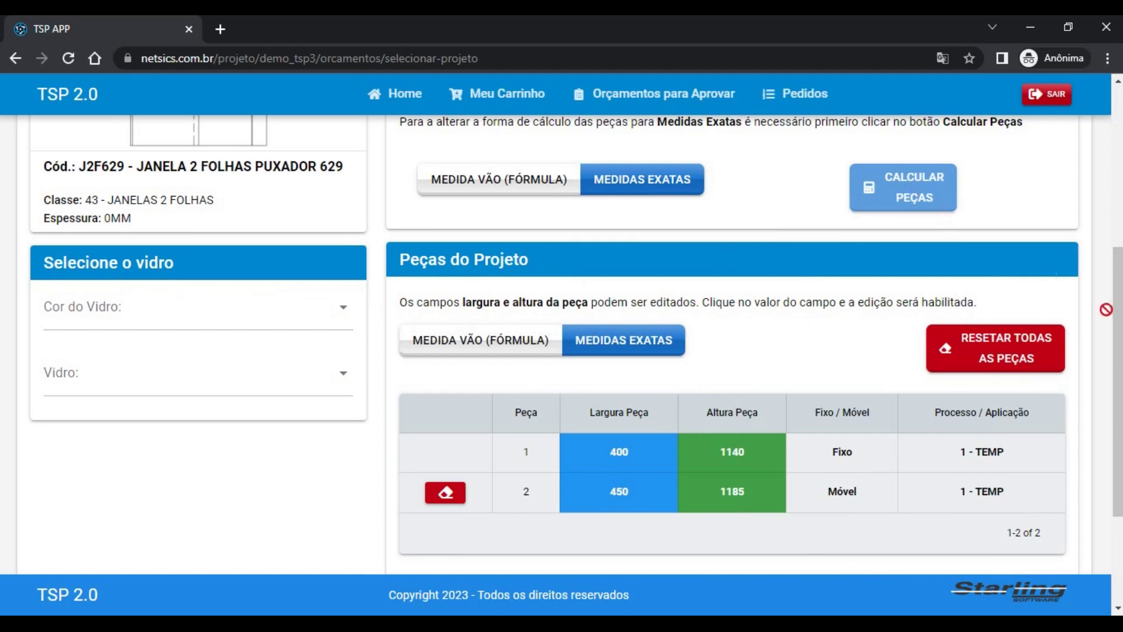
{"action": "scroll", "coordinate": [1116, 301], "scroll_direction": "up", "scroll_amount": 1}
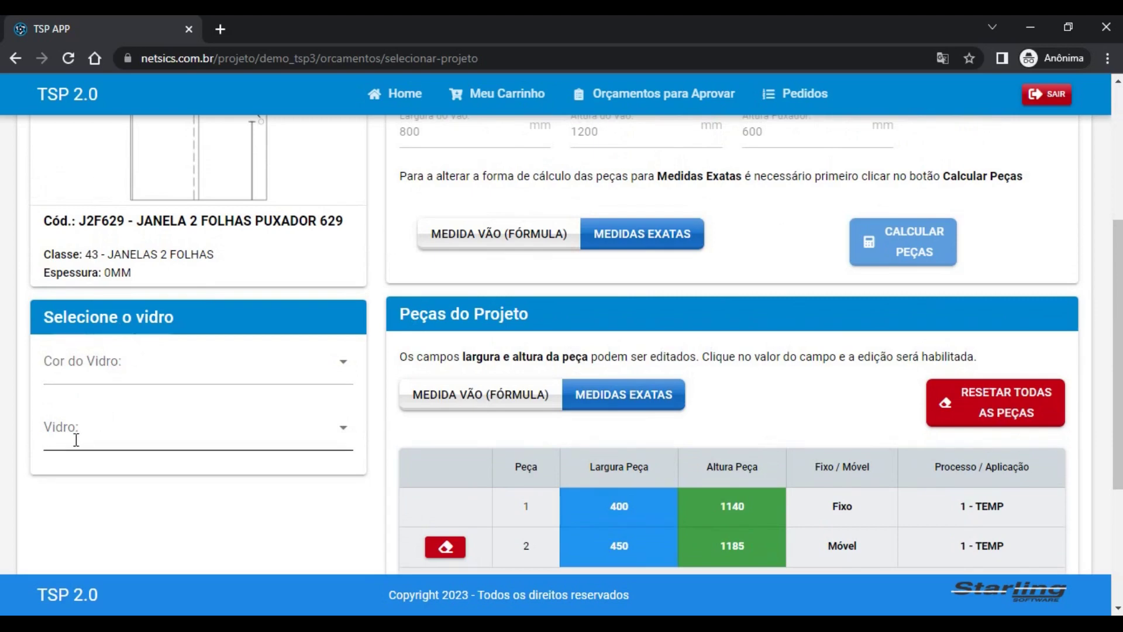
{"action": "left_click", "coordinate": [106, 360]}
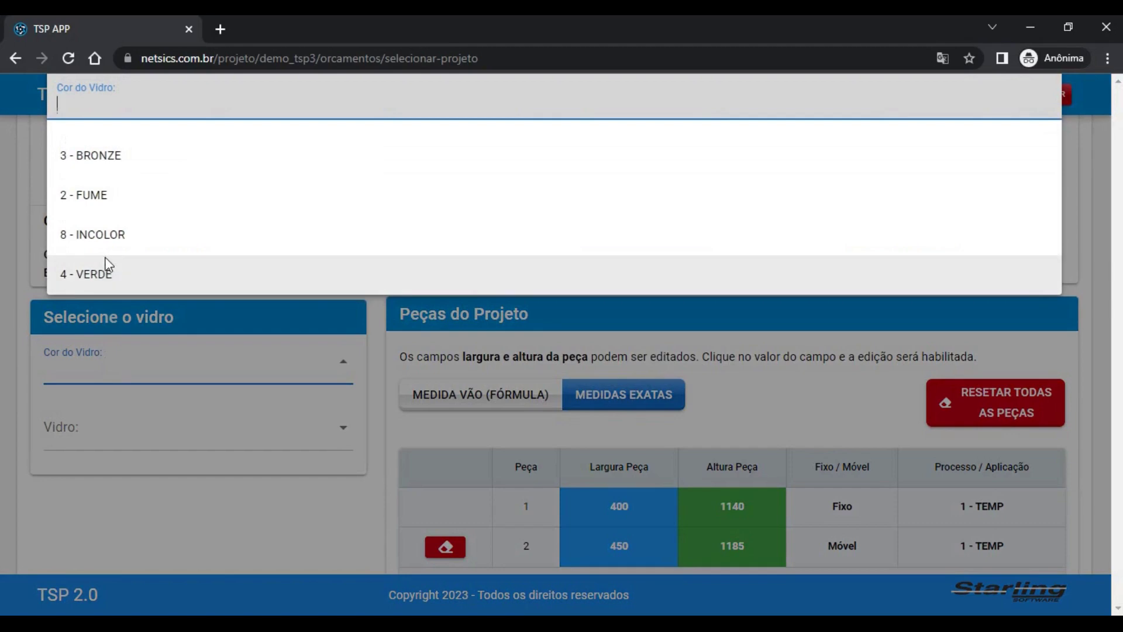
{"action": "left_click", "coordinate": [115, 275]}
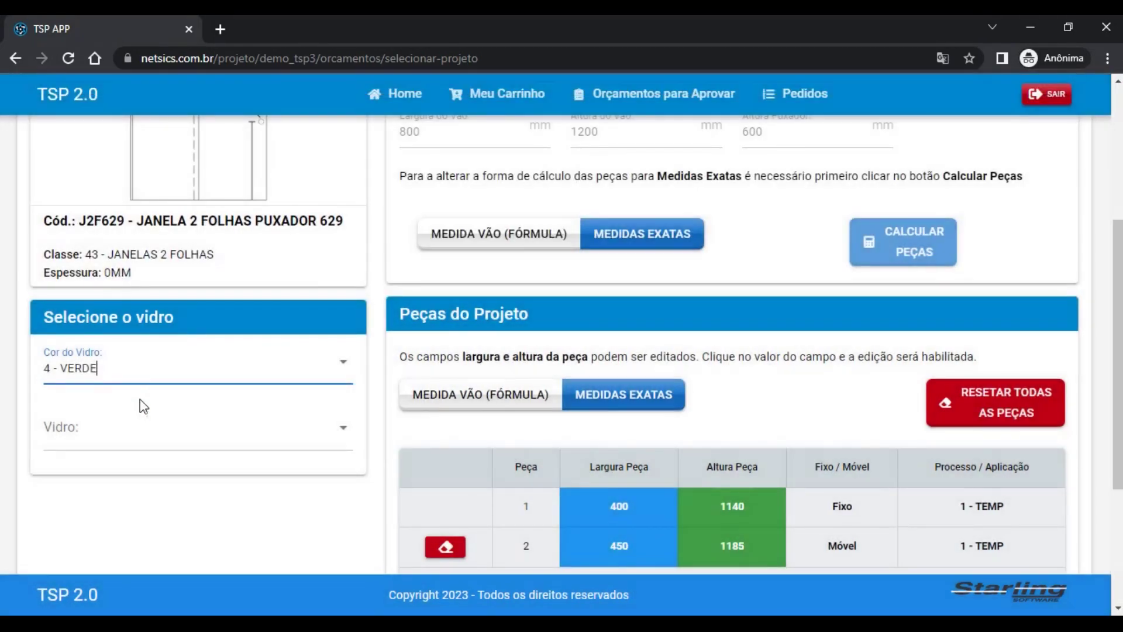
{"action": "left_click", "coordinate": [128, 439]}
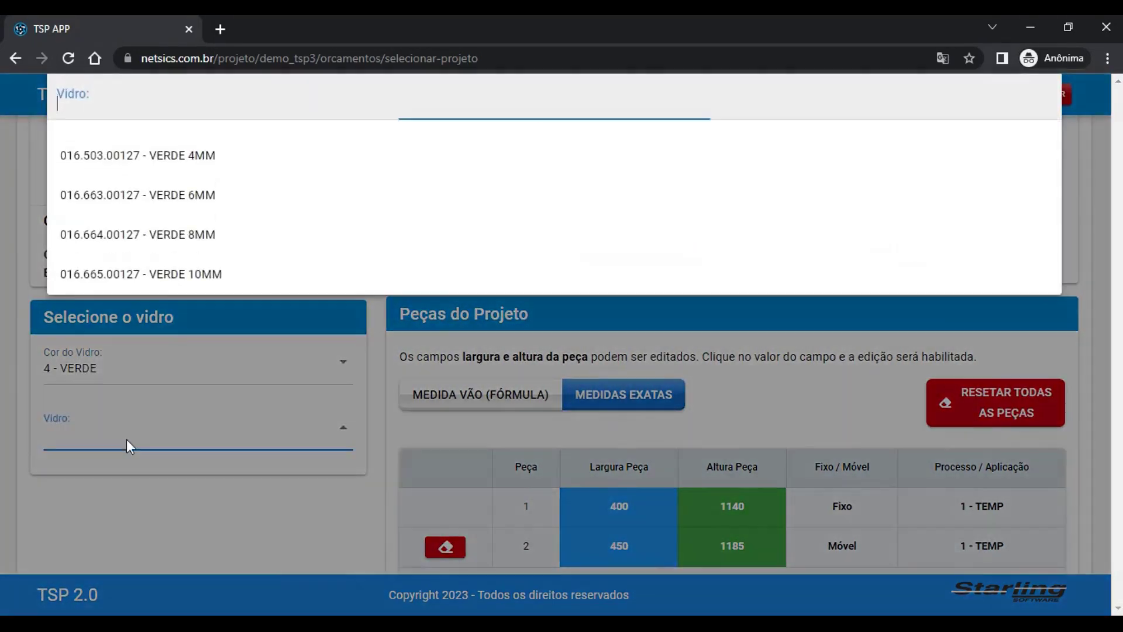
{"action": "left_click", "coordinate": [216, 217]}
{"action": "left_click", "coordinate": [314, 513]}
{"action": "scroll", "coordinate": [561, 345], "scroll_direction": "up", "scroll_amount": 4}
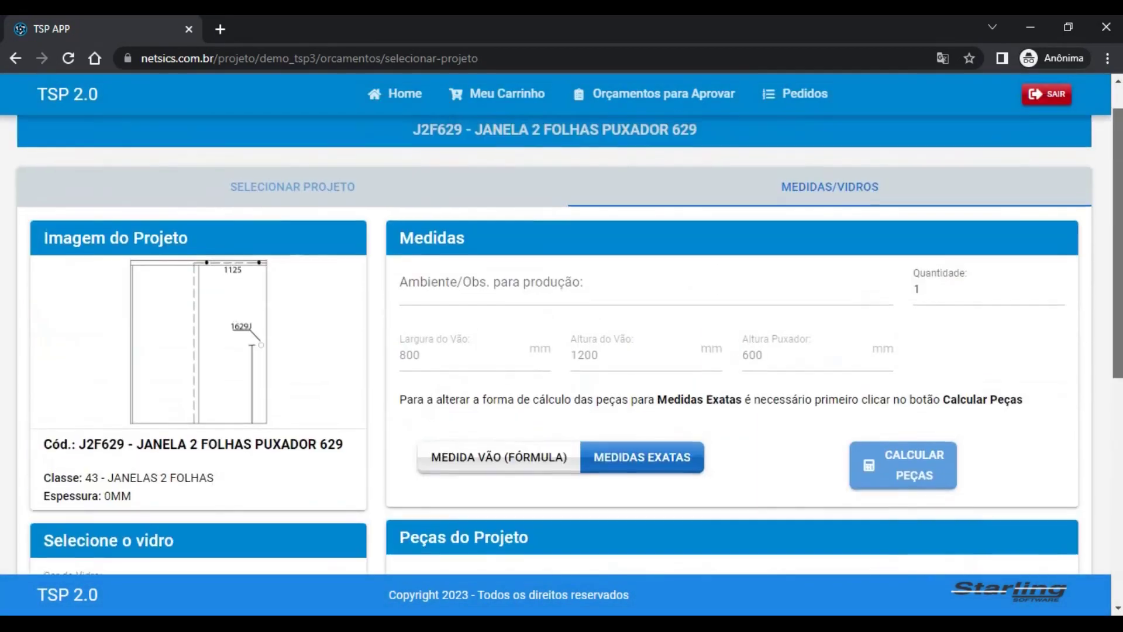
Step: Review the project's opening measurements, selected glass and table of pieces
{"action": "scroll", "coordinate": [562, 345], "scroll_direction": "down", "scroll_amount": 5}
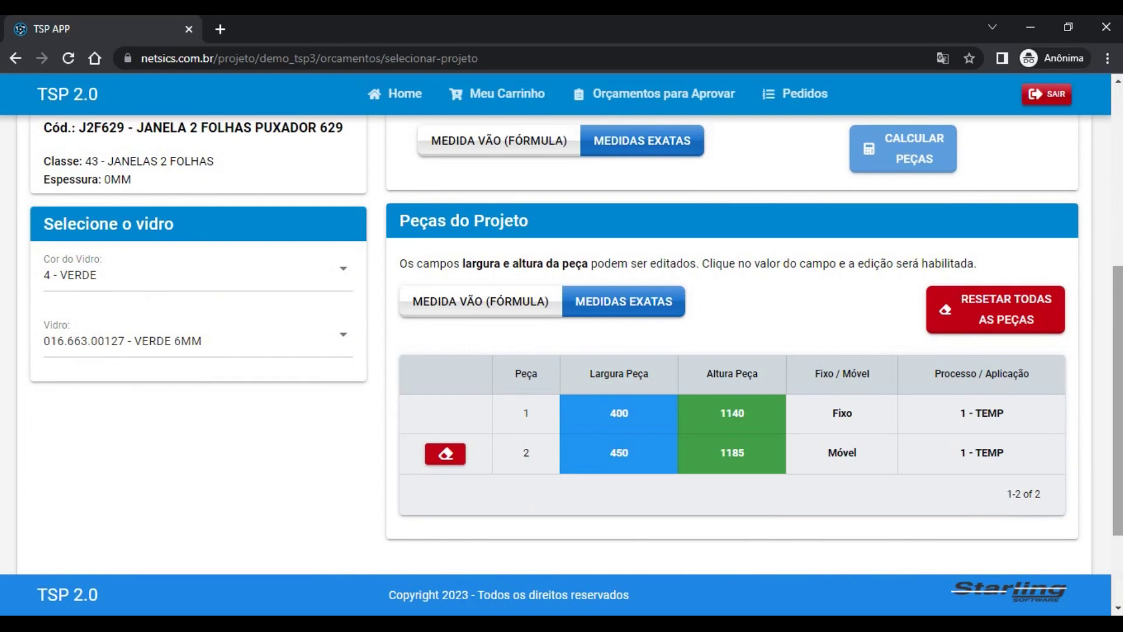
{"action": "scroll", "coordinate": [562, 345], "scroll_direction": "down", "scroll_amount": 2}
{"action": "scroll", "coordinate": [562, 345], "scroll_direction": "up", "scroll_amount": 2}
{"action": "scroll", "coordinate": [943, 392], "scroll_direction": "up", "scroll_amount": 2}
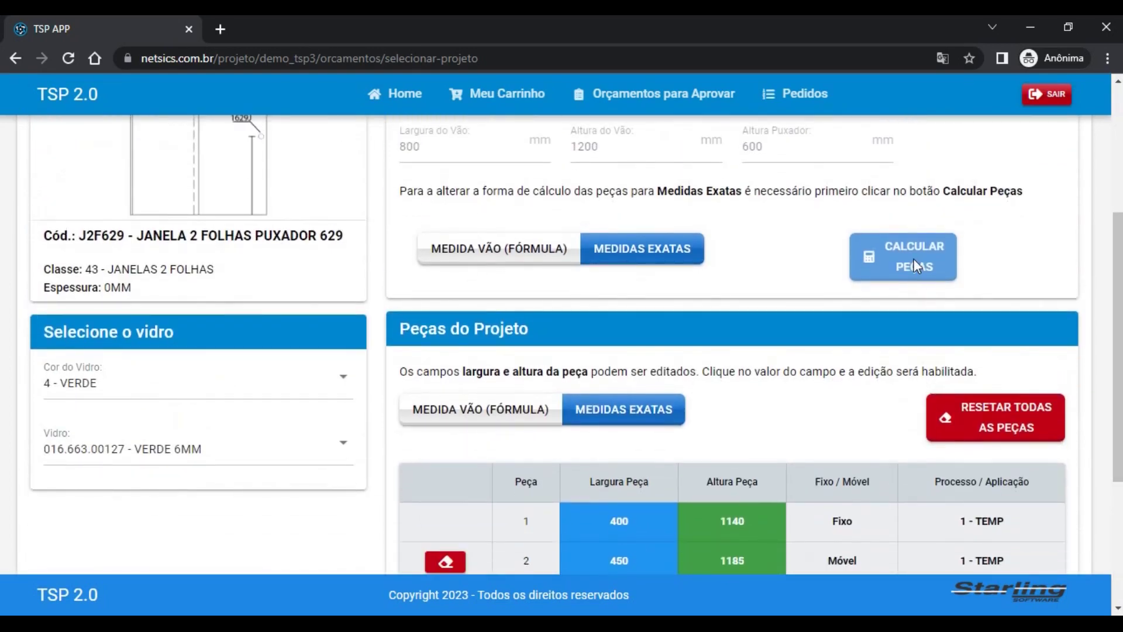
{"action": "scroll", "coordinate": [1083, 314], "scroll_direction": "up", "scroll_amount": 1}
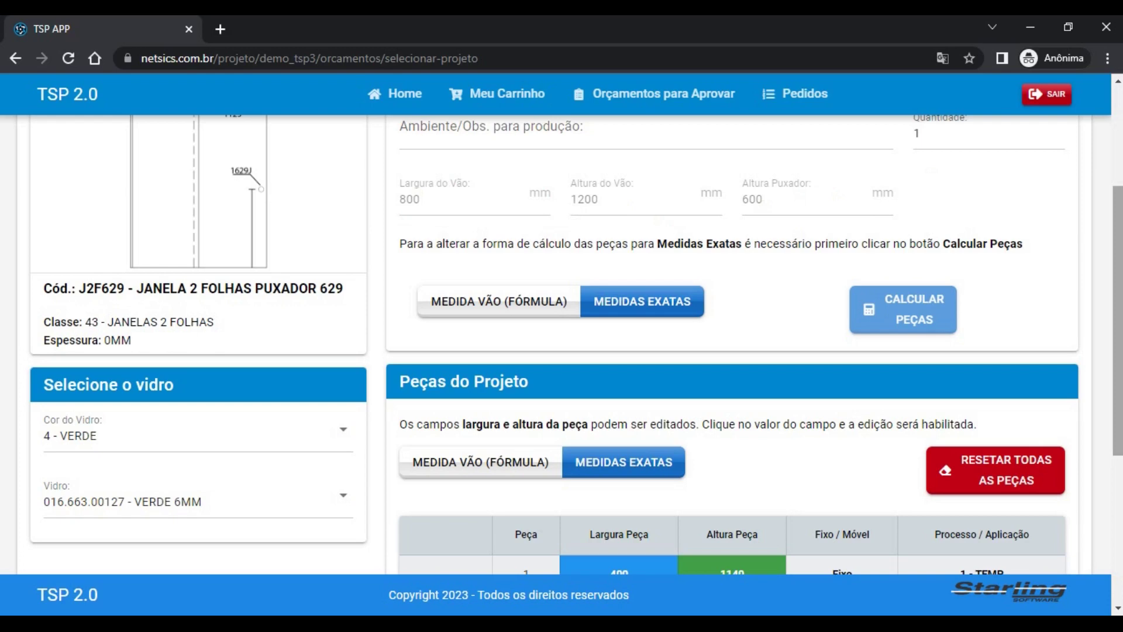
{"action": "scroll", "coordinate": [731, 351], "scroll_direction": "down", "scroll_amount": 3}
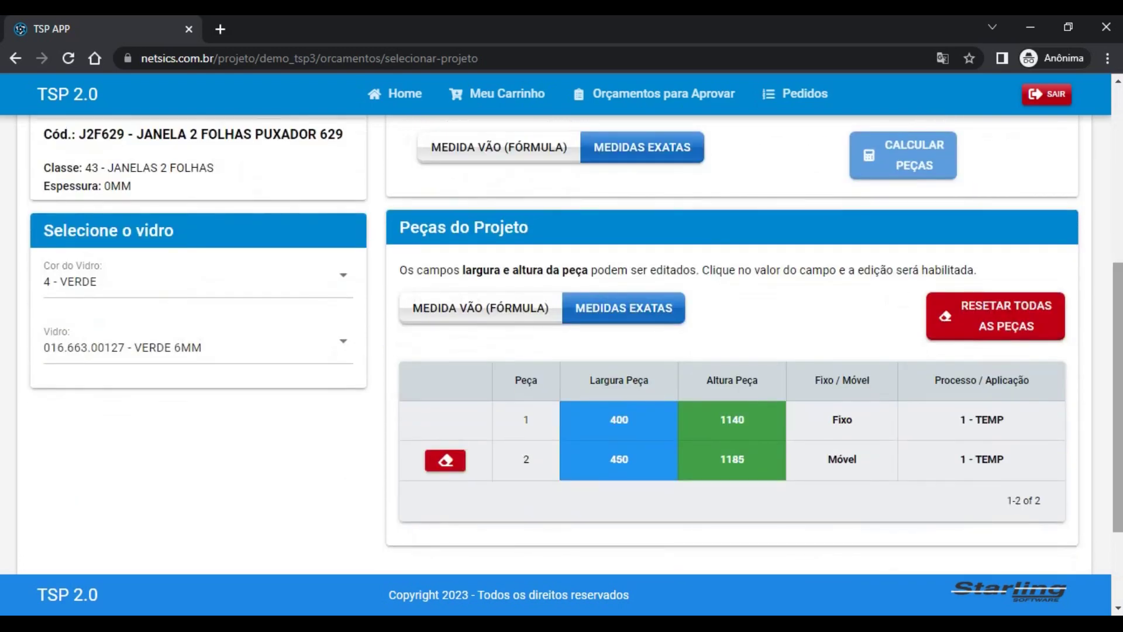
{"action": "scroll", "coordinate": [928, 275], "scroll_direction": "up", "scroll_amount": 2}
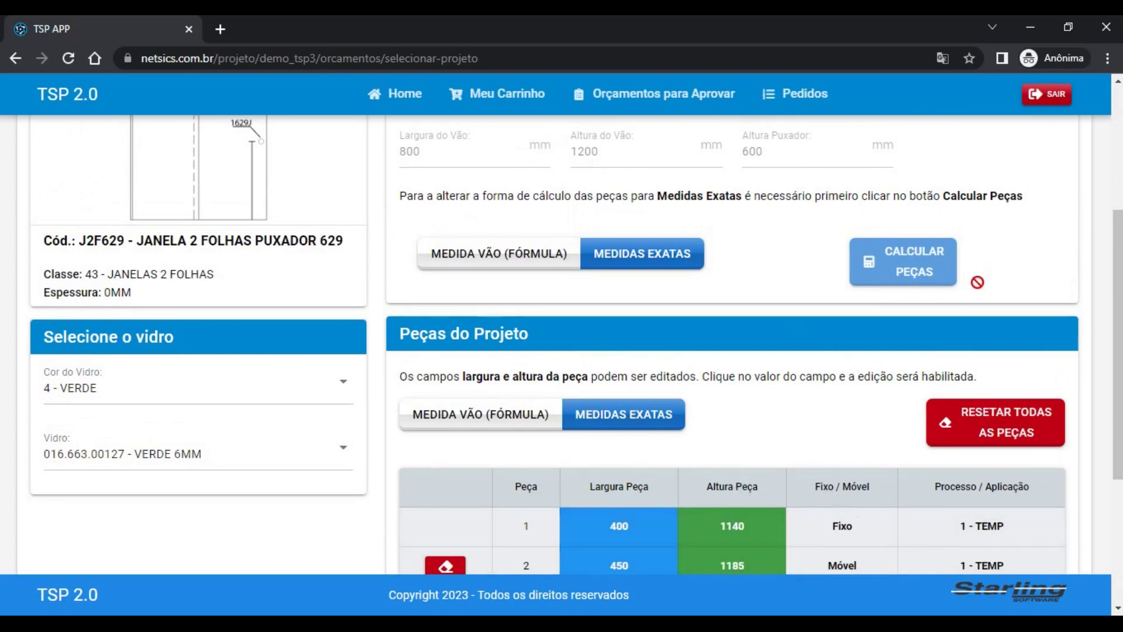
{"action": "scroll", "coordinate": [915, 413], "scroll_direction": "down", "scroll_amount": 2}
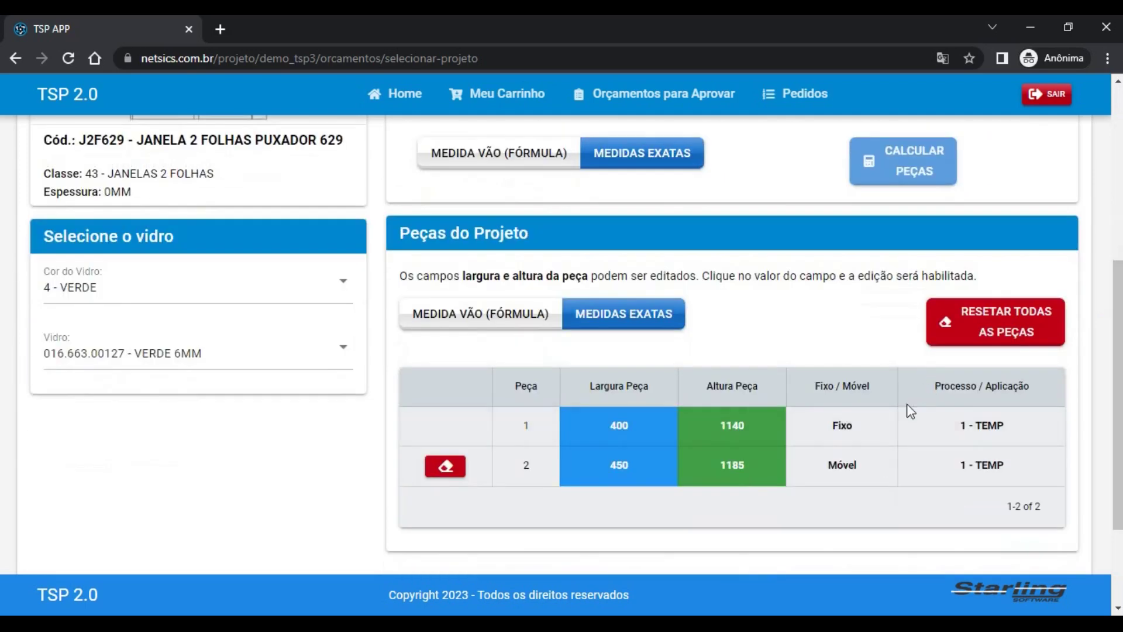
{"action": "scroll", "coordinate": [914, 413], "scroll_direction": "up", "scroll_amount": 3}
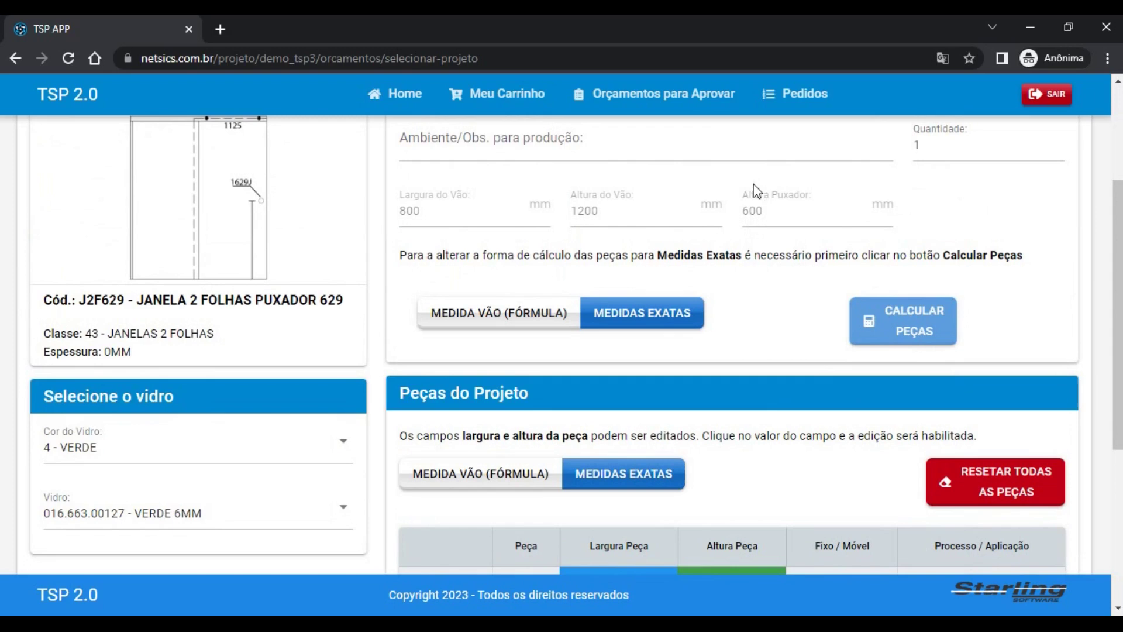
{"action": "scroll", "coordinate": [1021, 418], "scroll_direction": "down", "scroll_amount": 2}
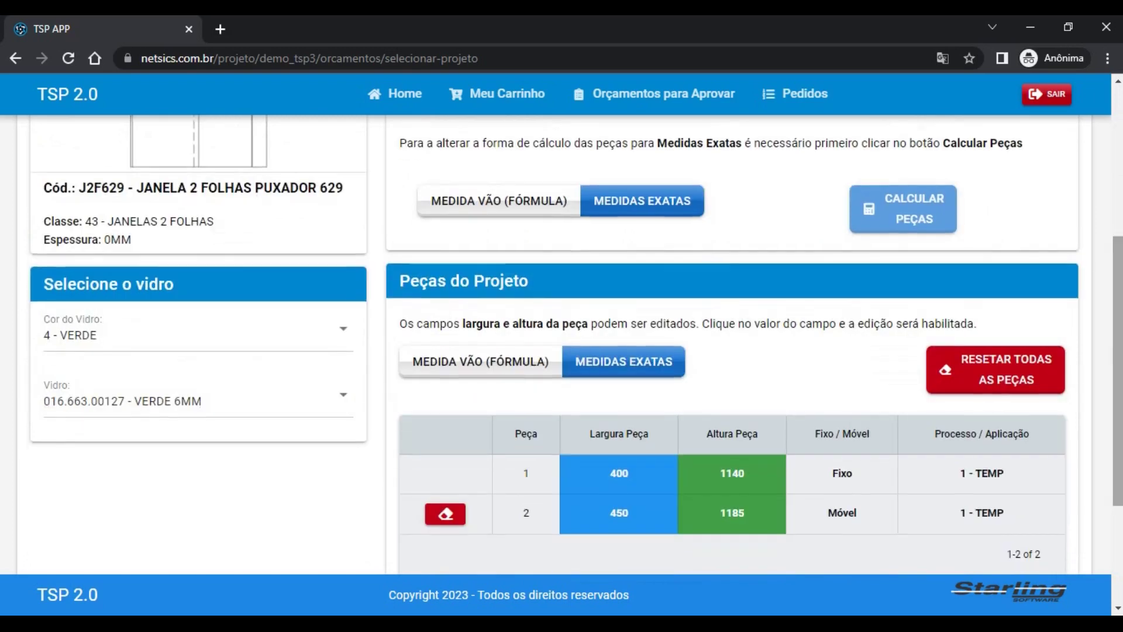
Step: Reset all pieces of the window project to unlock its opening measurements
{"action": "left_click", "coordinate": [987, 386]}
{"action": "scroll", "coordinate": [877, 363], "scroll_direction": "up", "scroll_amount": 3}
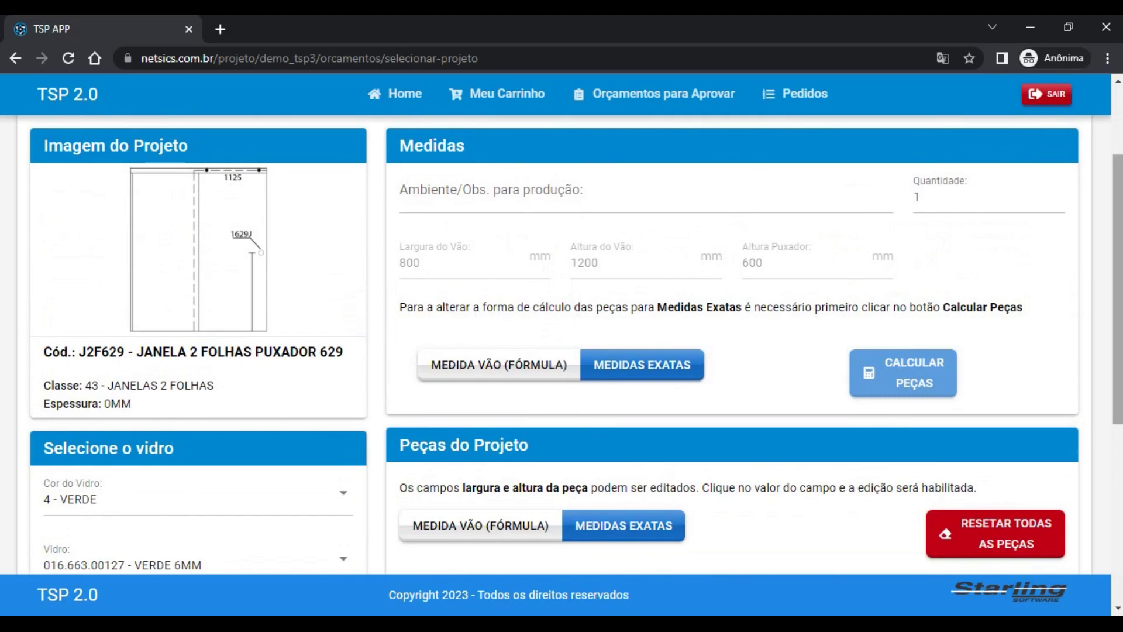
{"action": "left_click_drag", "start_coordinate": [1118, 307], "coordinate": [1095, 465]}
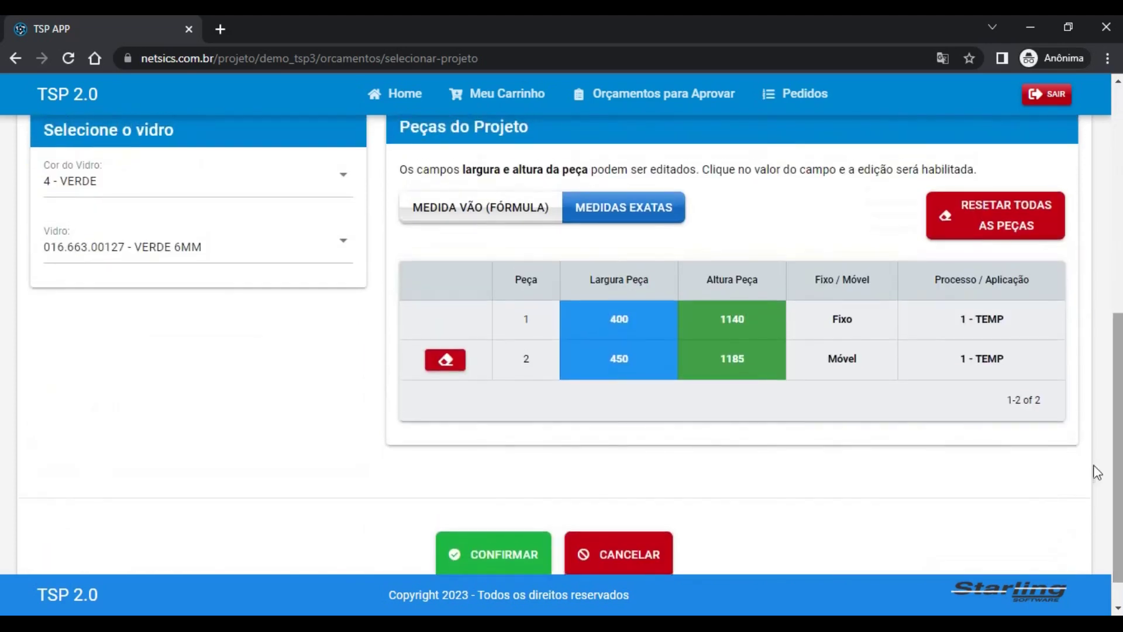
{"action": "left_click", "coordinate": [1016, 231]}
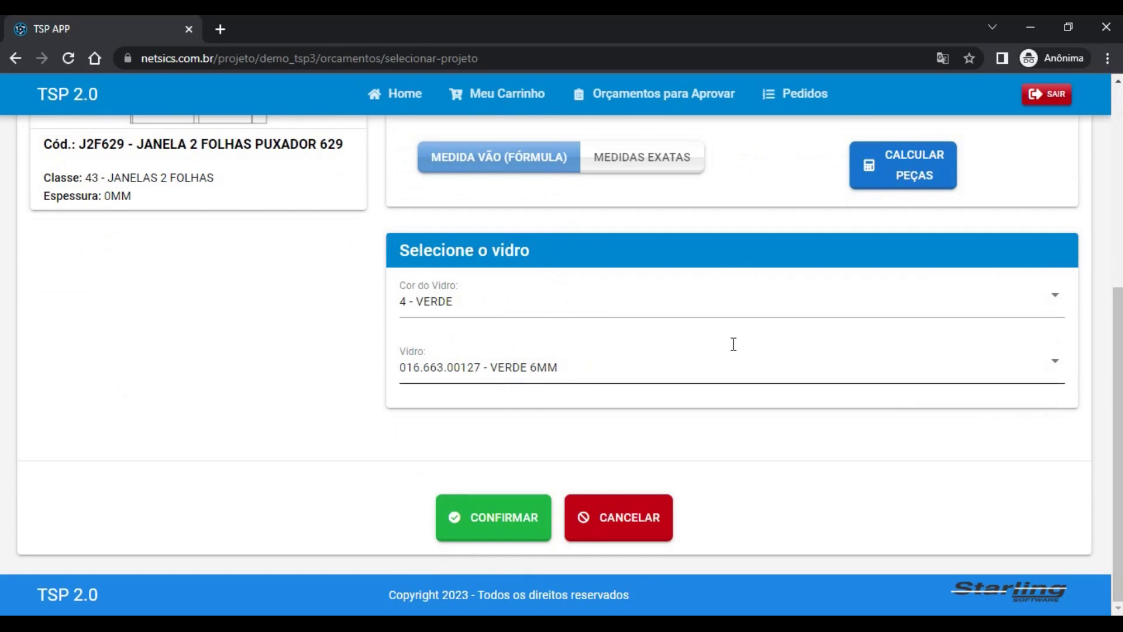
Step: Set the handle height (Altura Puxador) to 550 mm and recalculate the project's pieces
{"action": "scroll", "coordinate": [733, 344], "scroll_direction": "up", "scroll_amount": 3}
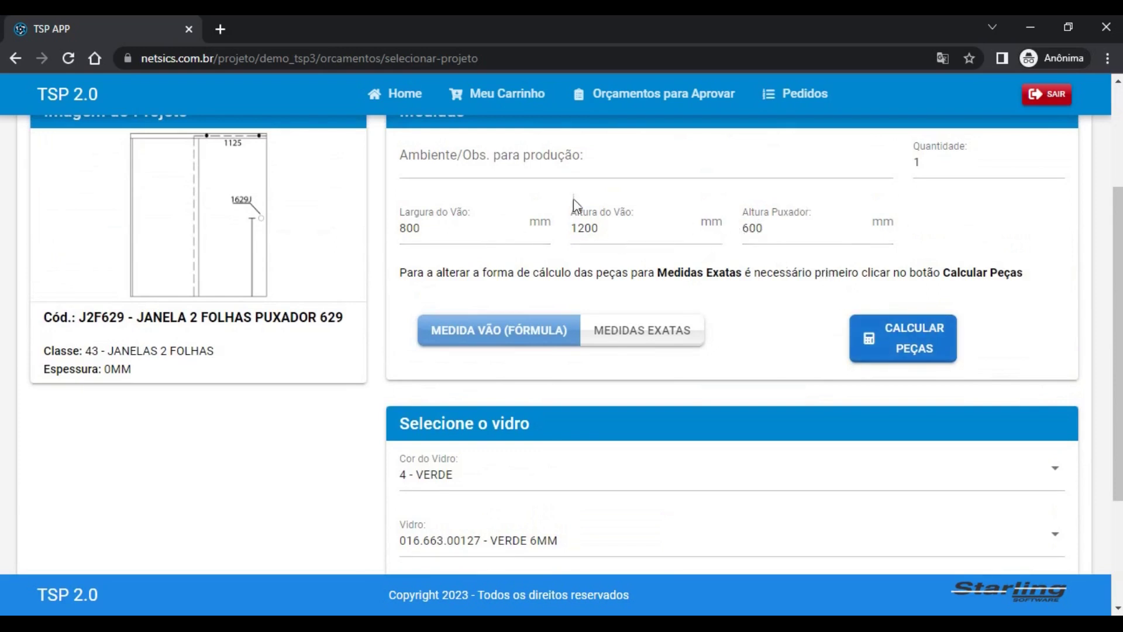
{"action": "double_click", "coordinate": [760, 230]}
{"action": "type", "text": "5"}
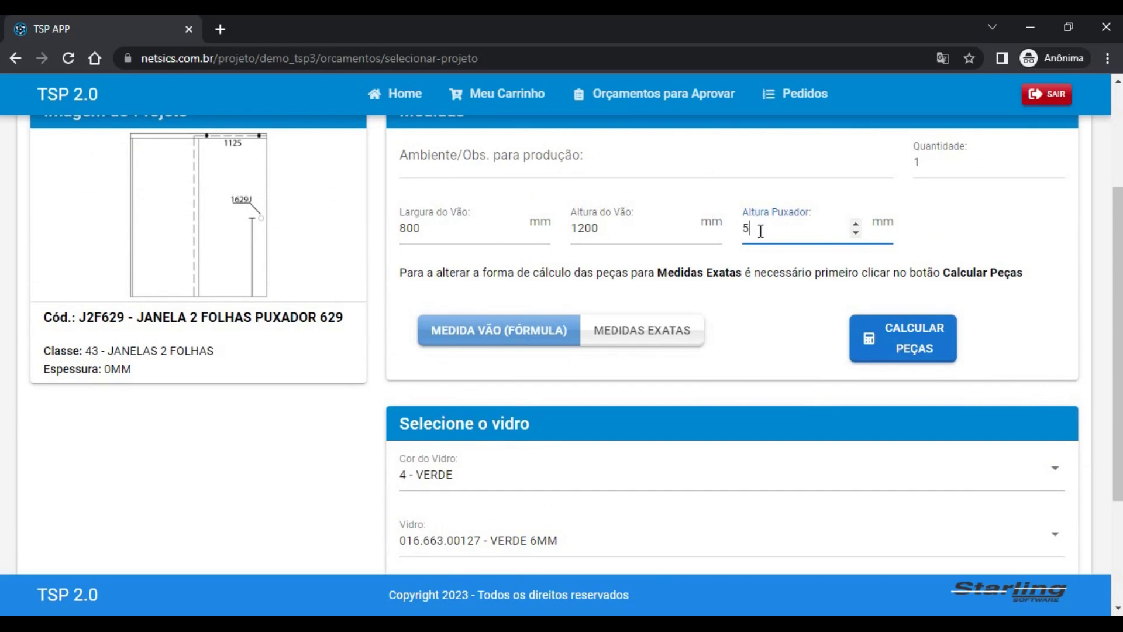
{"action": "type", "text": "50"}
{"action": "left_click", "coordinate": [1019, 261]}
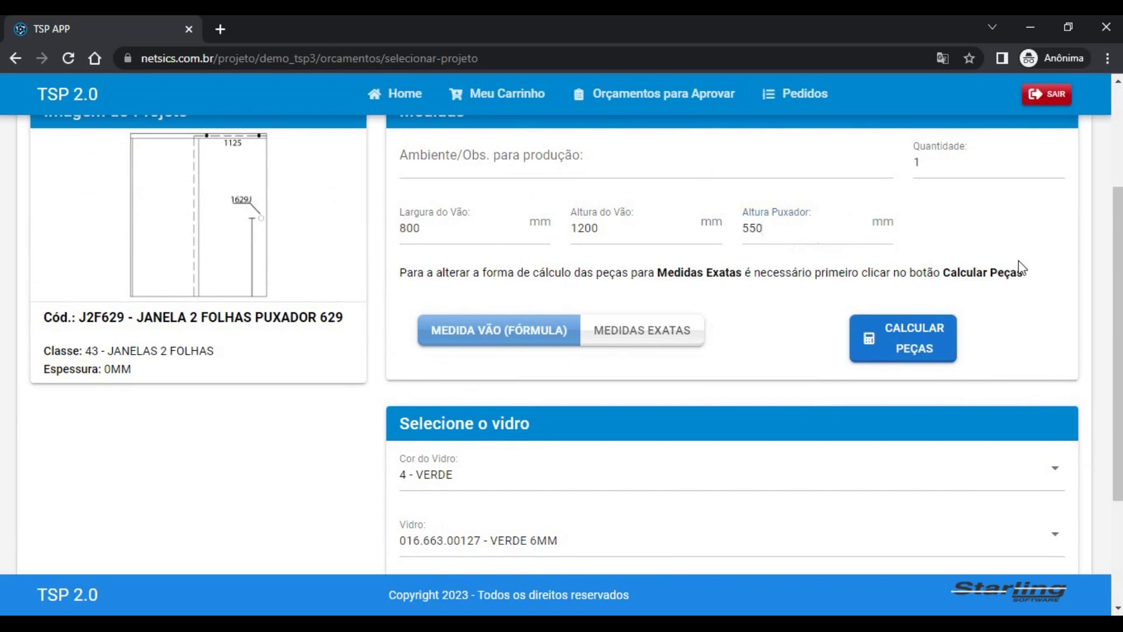
{"action": "left_click", "coordinate": [916, 337]}
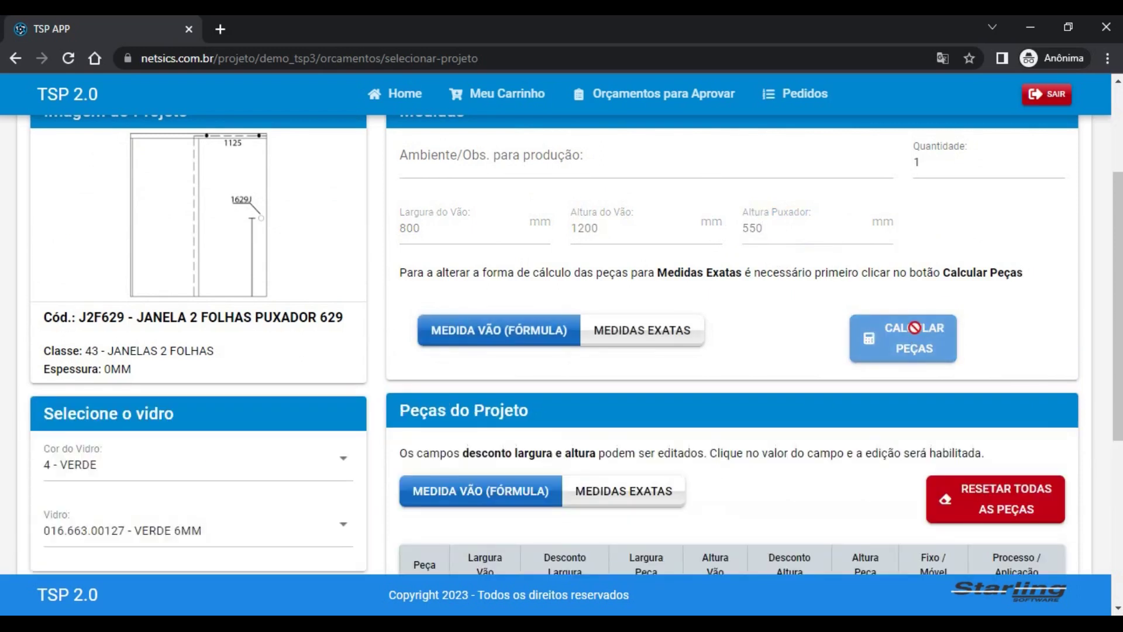
Step: Switch the project's pieces to exact measurements and back to the opening formula mode
{"action": "scroll", "coordinate": [916, 327], "scroll_direction": "down", "scroll_amount": 1}
{"action": "scroll", "coordinate": [714, 327], "scroll_direction": "down", "scroll_amount": 3}
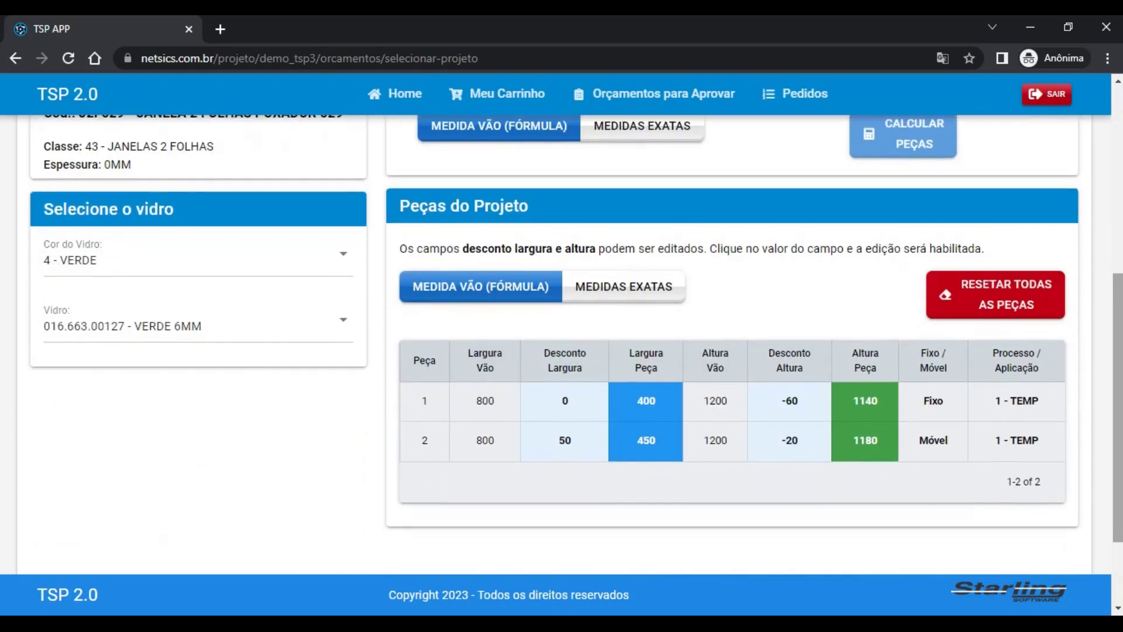
{"action": "left_click", "coordinate": [596, 286]}
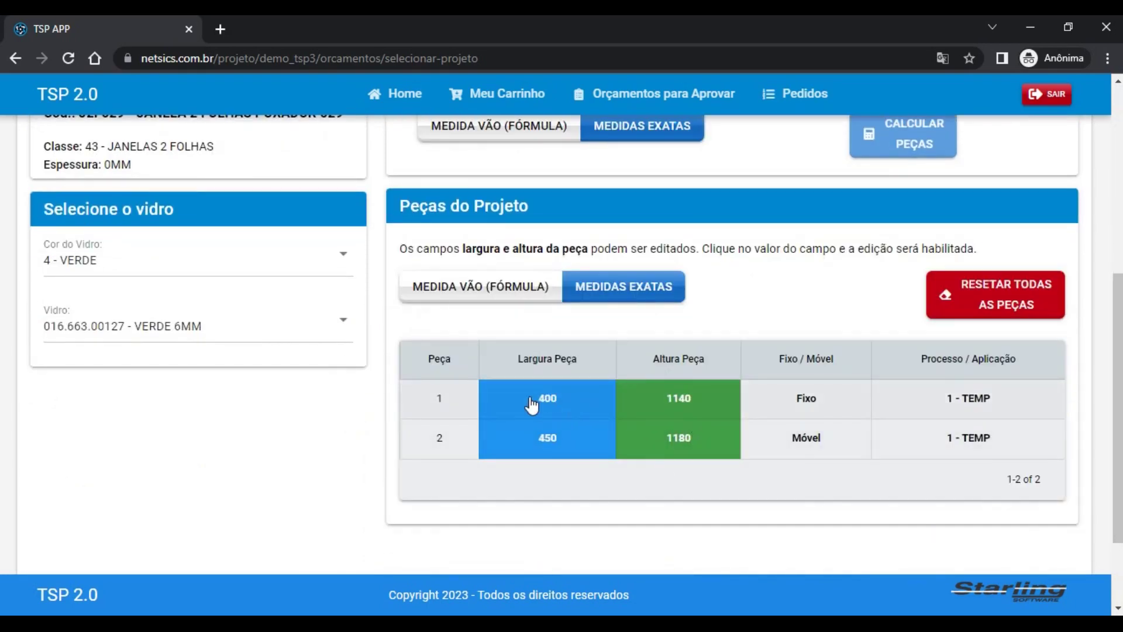
{"action": "left_click", "coordinate": [509, 290]}
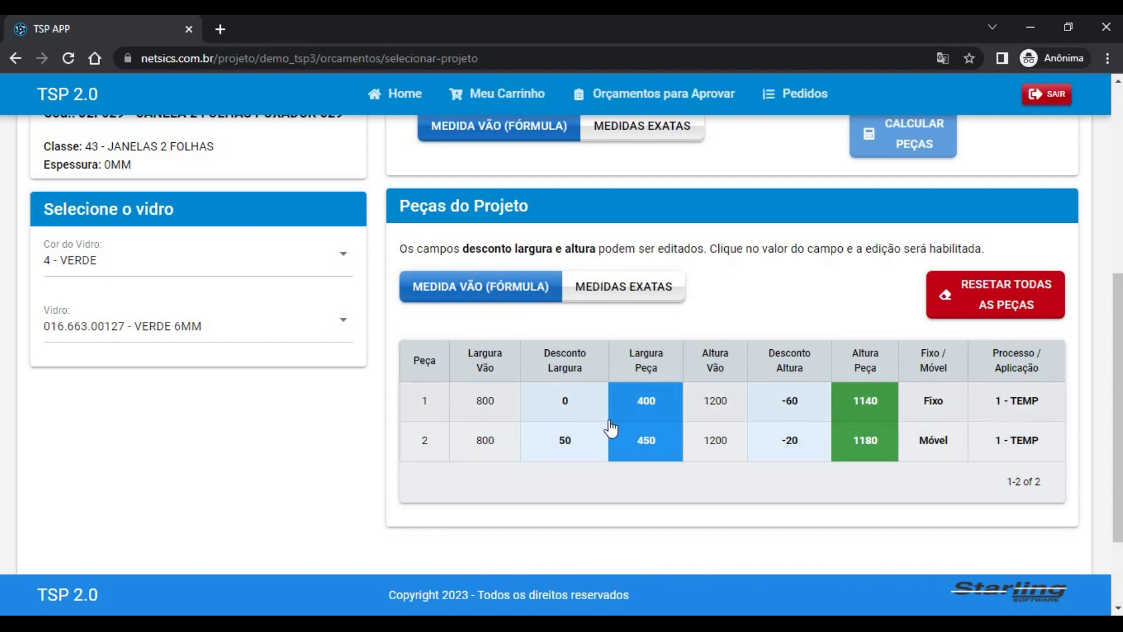
Step: Set the width discount of piece 1 to -10 and save it
{"action": "left_click", "coordinate": [567, 404]}
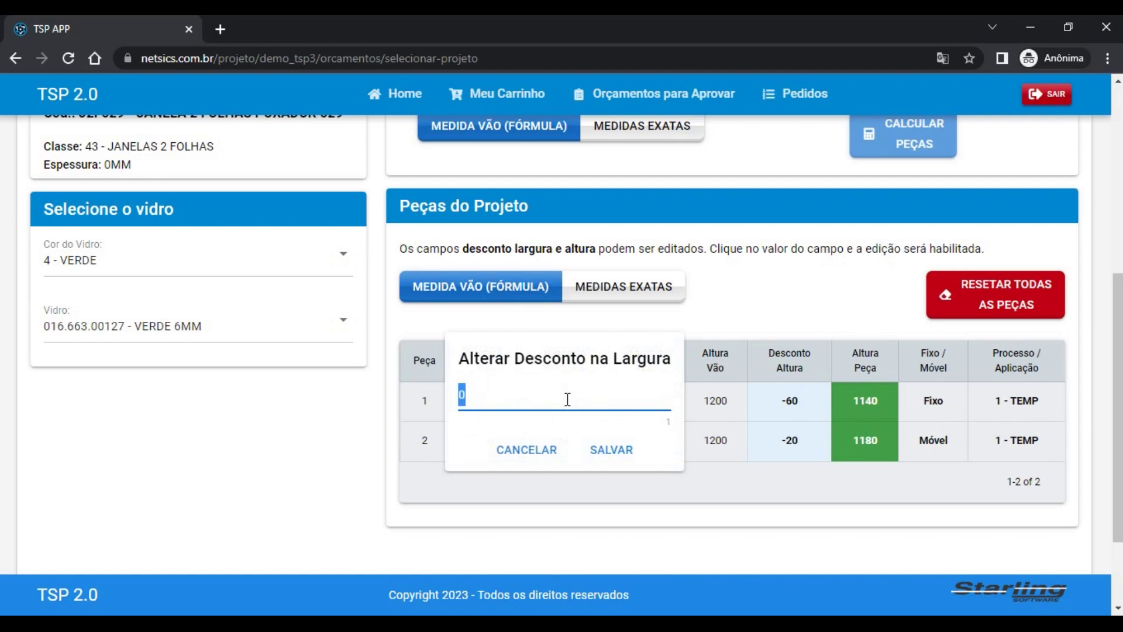
{"action": "key", "text": "BackSpace"}
{"action": "type", "text": "-10"}
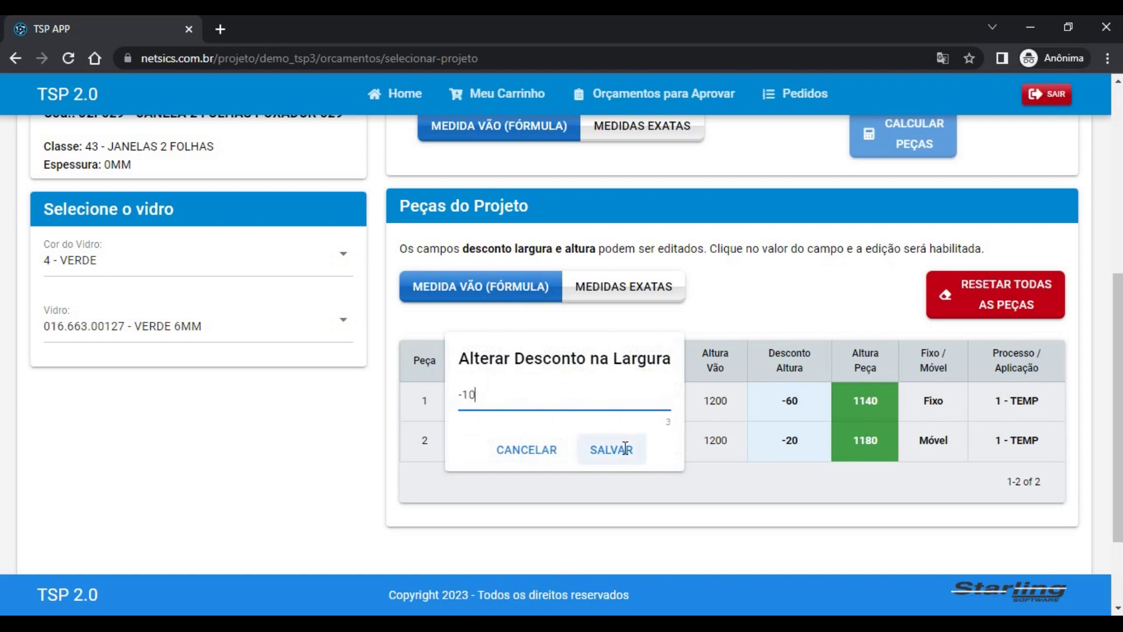
{"action": "left_click", "coordinate": [619, 450]}
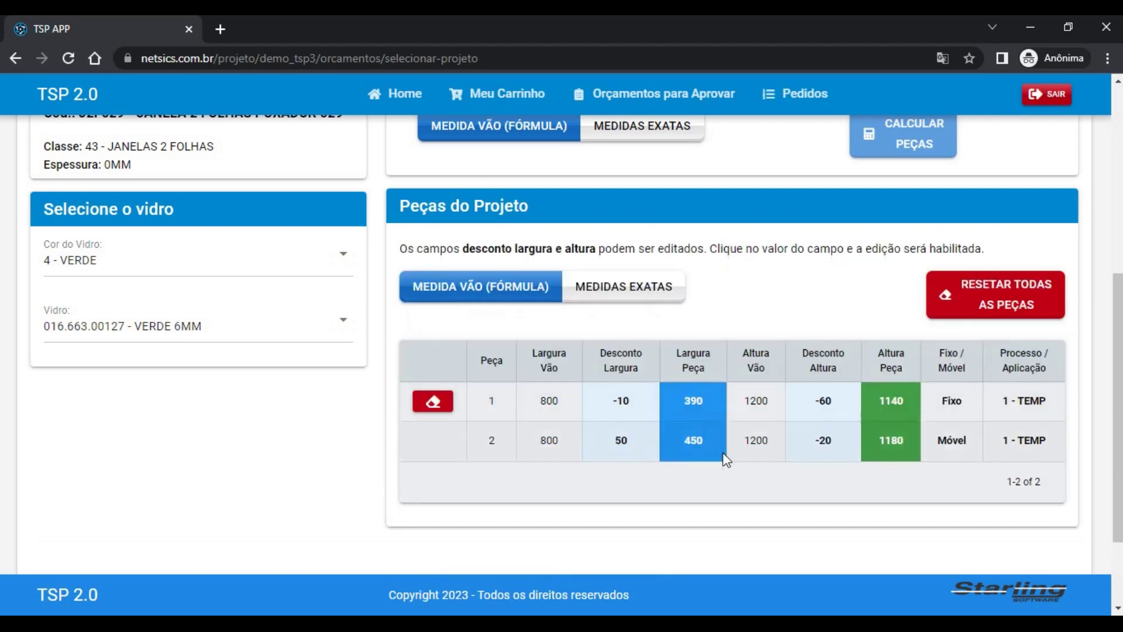
Step: Confirm the window project to add it to the cart and look over the new quote
{"action": "mouse_move", "coordinate": [1118, 407]}
{"action": "left_mouse_down"}
{"action": "mouse_move", "coordinate": [1117, 450]}
{"action": "mouse_move", "coordinate": [1117, 313]}
{"action": "mouse_move", "coordinate": [1117, 468]}
{"action": "left_mouse_up"}
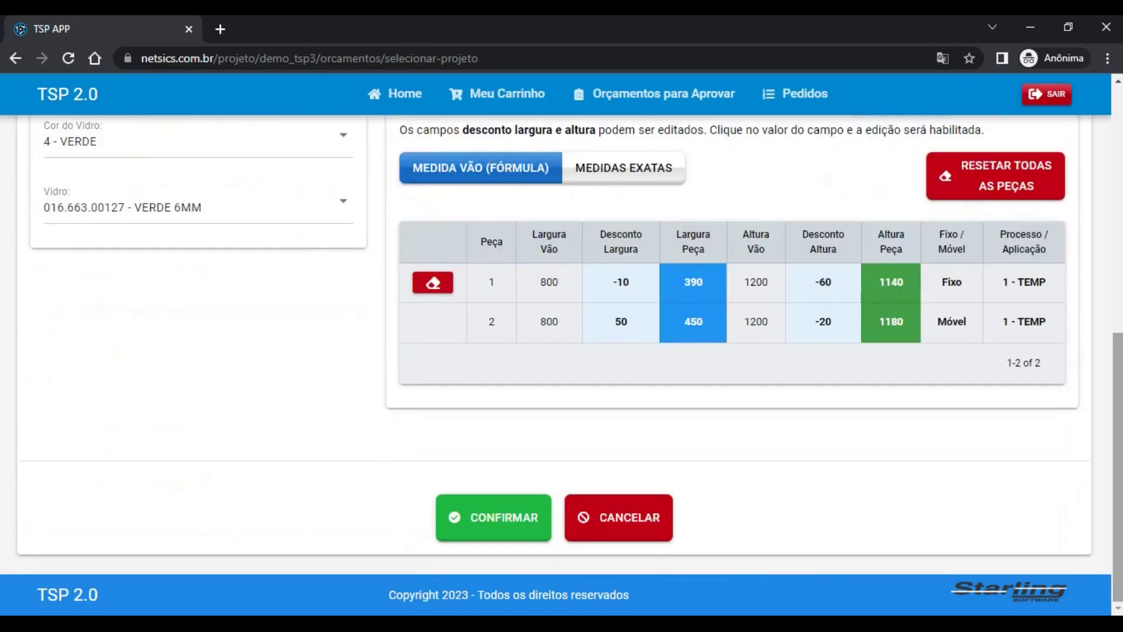
{"action": "left_click", "coordinate": [526, 519]}
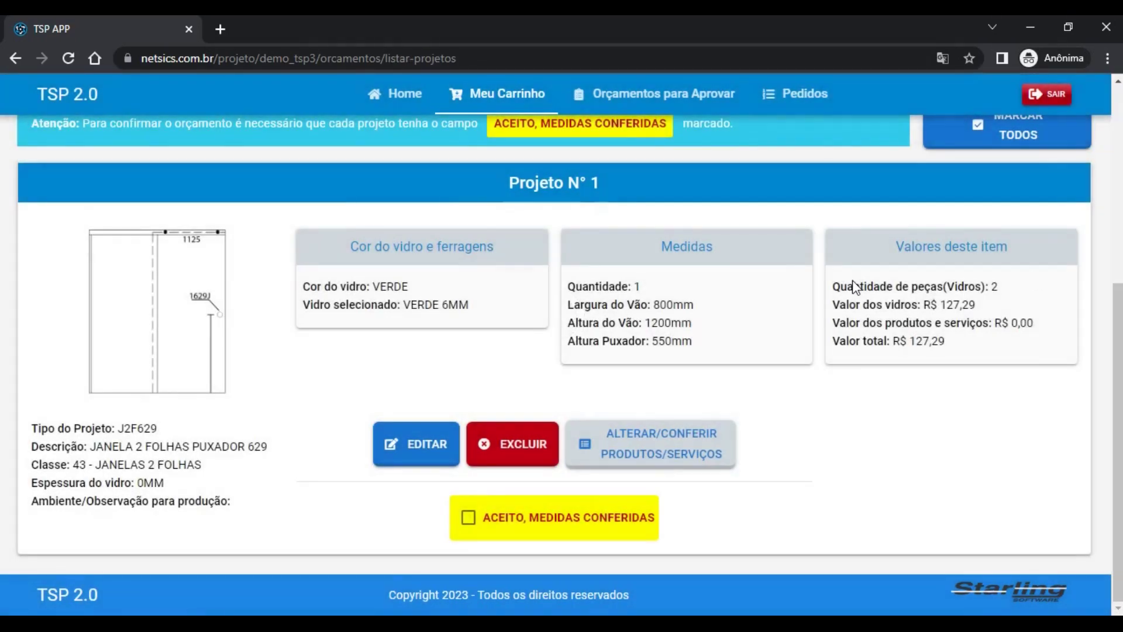
{"action": "left_click_drag", "start_coordinate": [1117, 297], "coordinate": [1120, 99]}
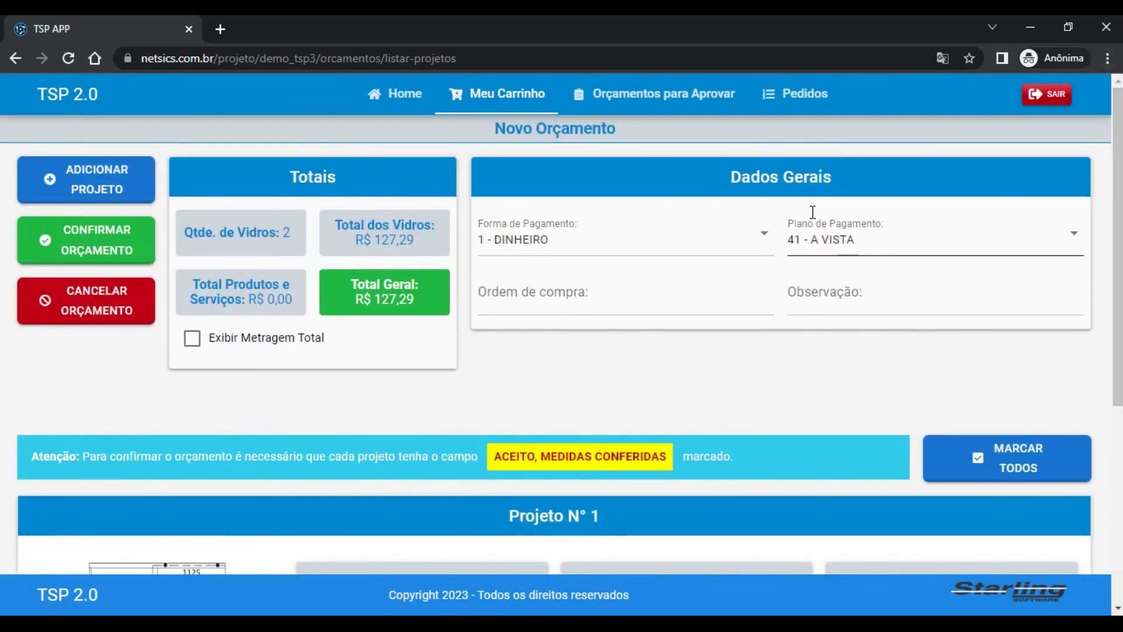
{"action": "scroll", "coordinate": [813, 212], "scroll_direction": "down", "scroll_amount": 6}
{"action": "scroll", "coordinate": [684, 389], "scroll_direction": "up", "scroll_amount": 6}
Step: Open the quote cancellation prompt and decline it to keep the quote
{"action": "left_click", "coordinate": [119, 311]}
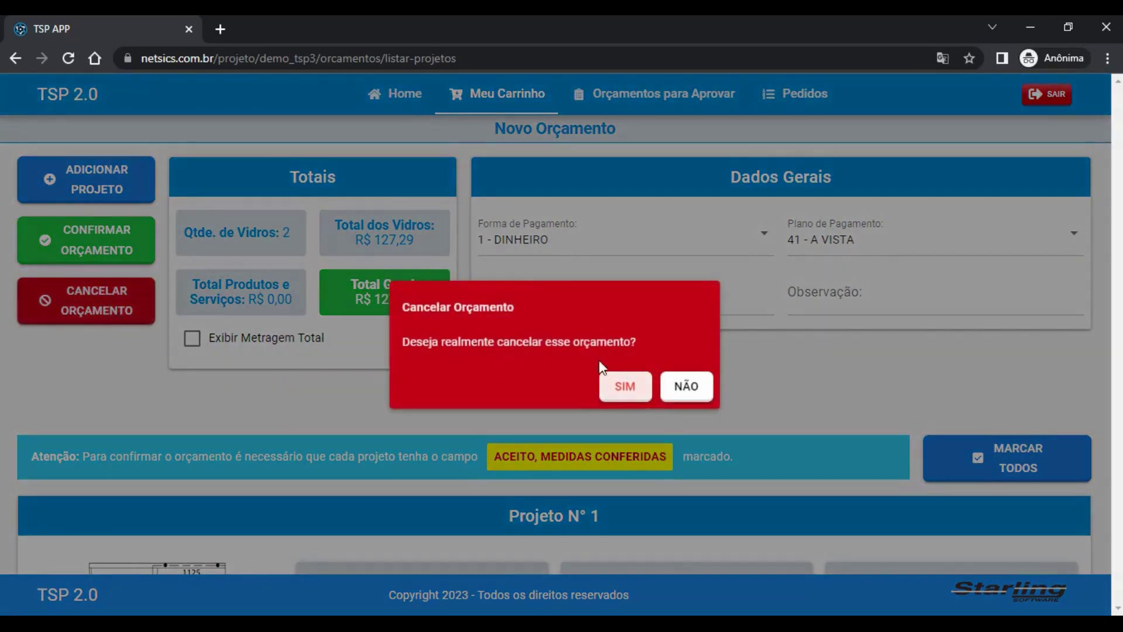
{"action": "left_click", "coordinate": [688, 386]}
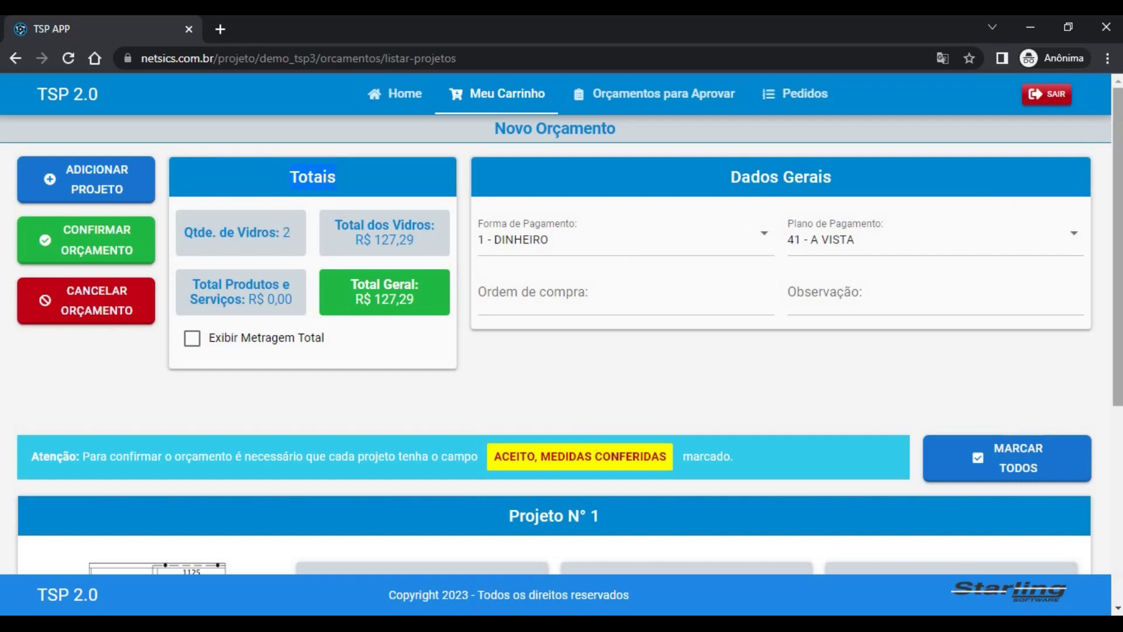
Step: Examine the quote's totals for glass quantity, glass value, products and services, and the grand total
{"action": "scroll", "coordinate": [589, 436], "scroll_direction": "down", "scroll_amount": 3}
{"action": "scroll", "coordinate": [590, 437], "scroll_direction": "up", "scroll_amount": 3}
{"action": "scroll", "coordinate": [378, 396], "scroll_direction": "down", "scroll_amount": 1}
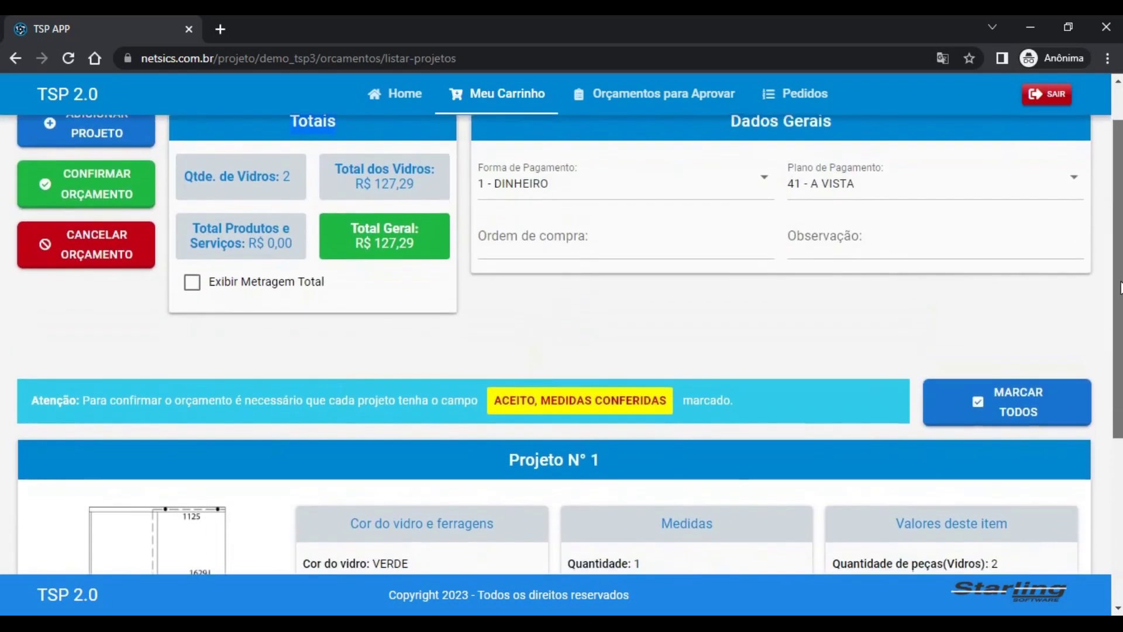
{"action": "scroll", "coordinate": [378, 396], "scroll_direction": "up", "scroll_amount": 2}
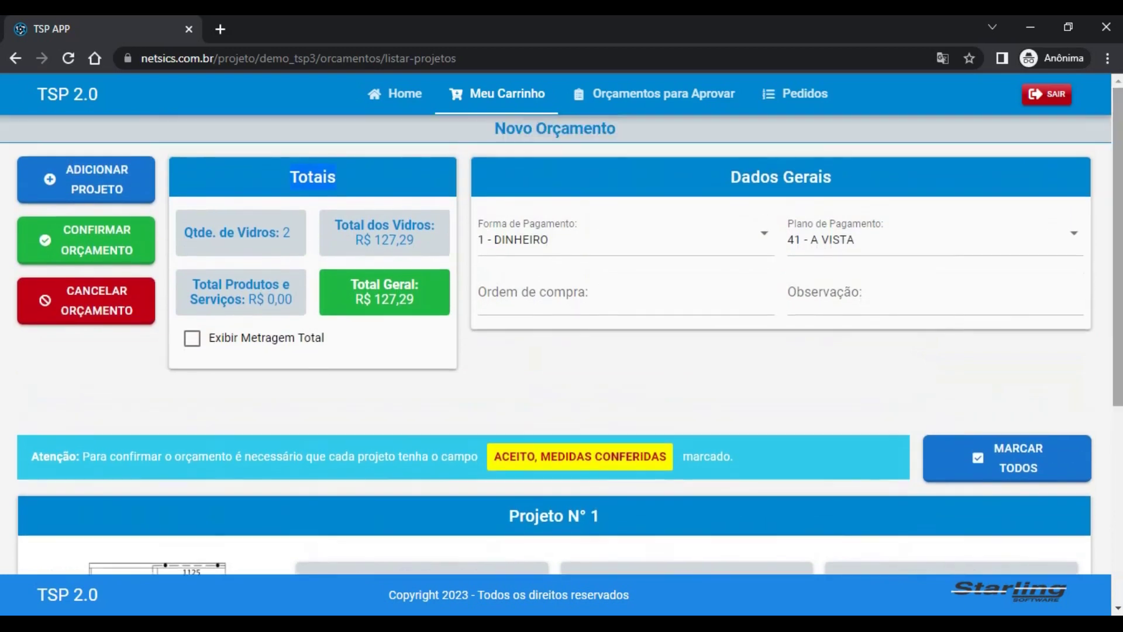
{"action": "double_click", "coordinate": [286, 233]}
{"action": "left_click", "coordinate": [299, 246]}
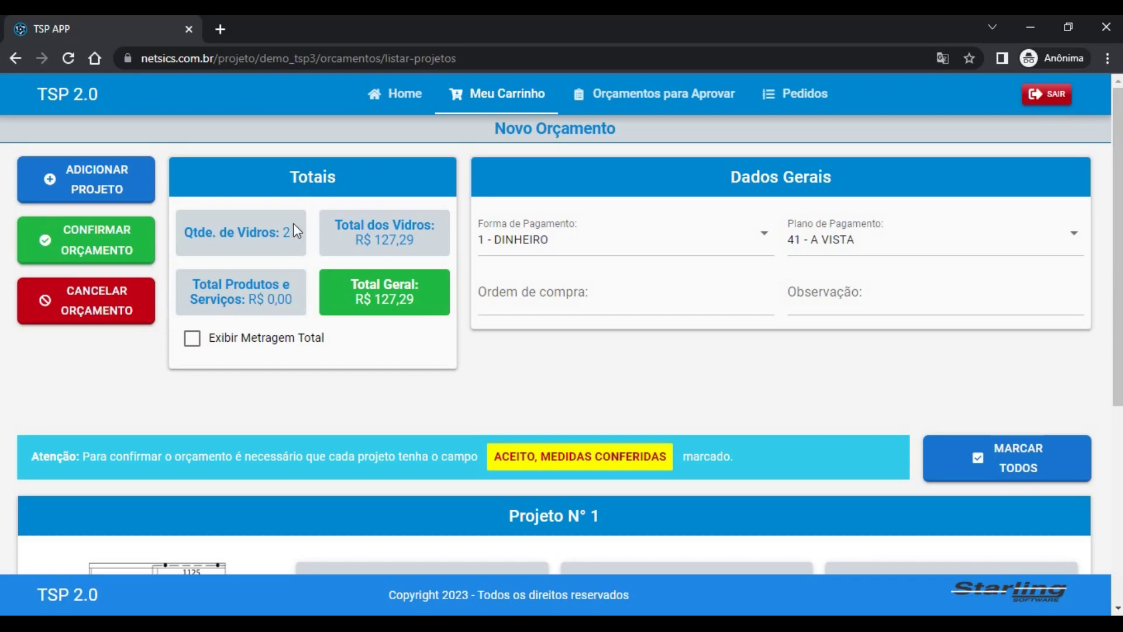
{"action": "left_click_drag", "start_coordinate": [279, 231], "coordinate": [294, 232]}
{"action": "left_click_drag", "start_coordinate": [353, 242], "coordinate": [405, 238]}
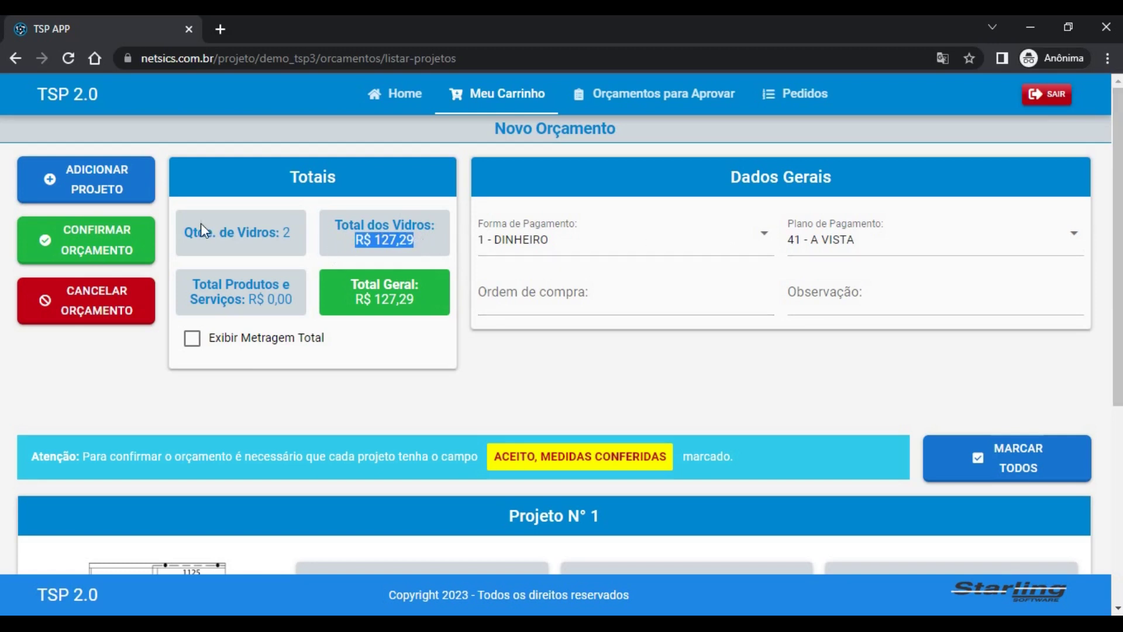
{"action": "left_click", "coordinate": [413, 246]}
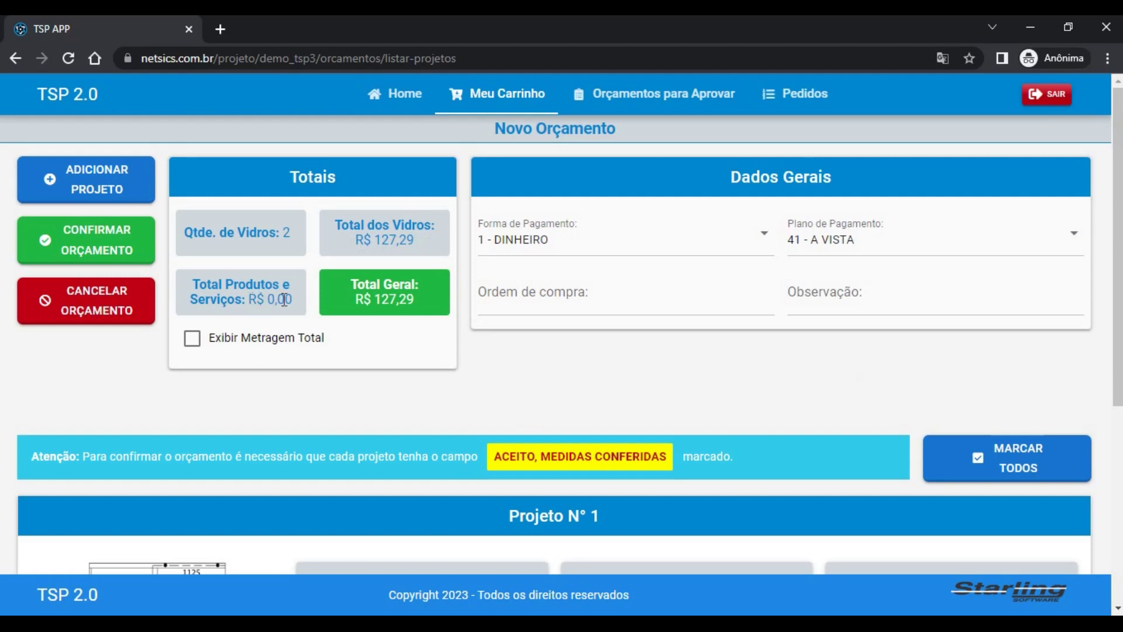
{"action": "left_click_drag", "start_coordinate": [293, 300], "coordinate": [243, 301]}
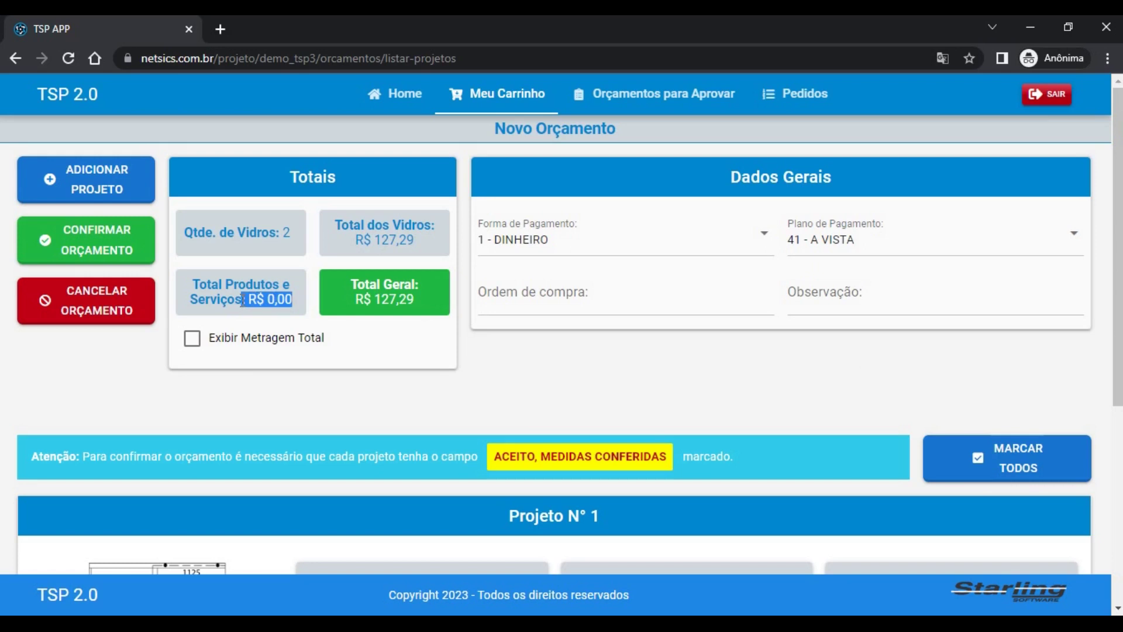
{"action": "left_click", "coordinate": [273, 293]}
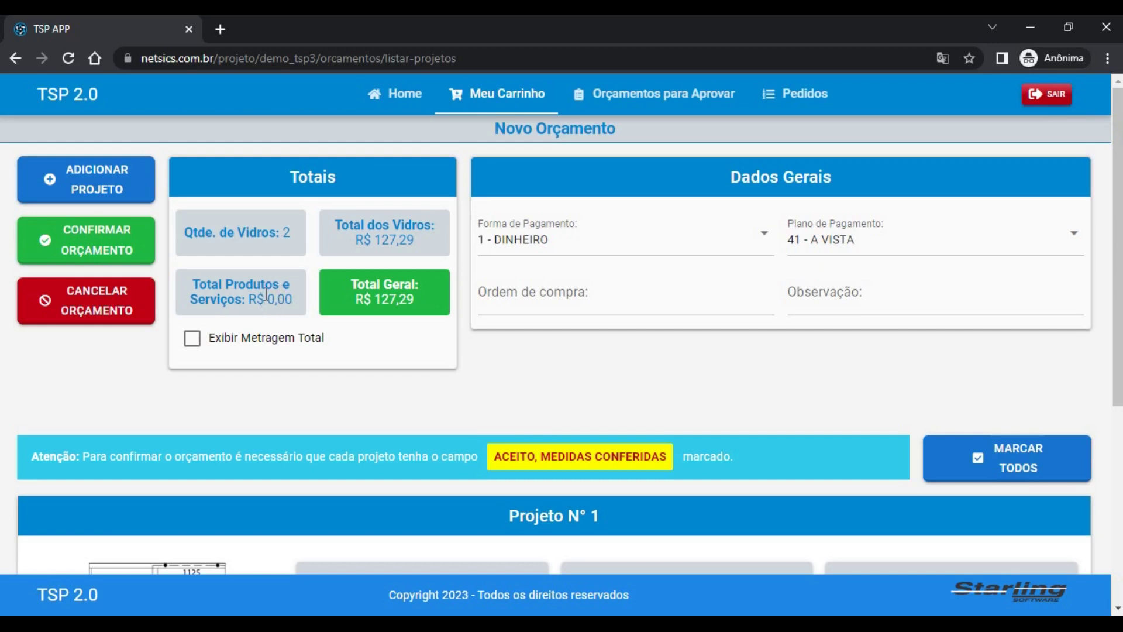
{"action": "triple_click", "coordinate": [266, 293]}
{"action": "left_click", "coordinate": [266, 294]}
{"action": "left_click_drag", "start_coordinate": [248, 299], "coordinate": [294, 296]}
{"action": "left_click", "coordinate": [293, 307]}
{"action": "left_click_drag", "start_coordinate": [246, 300], "coordinate": [302, 300]}
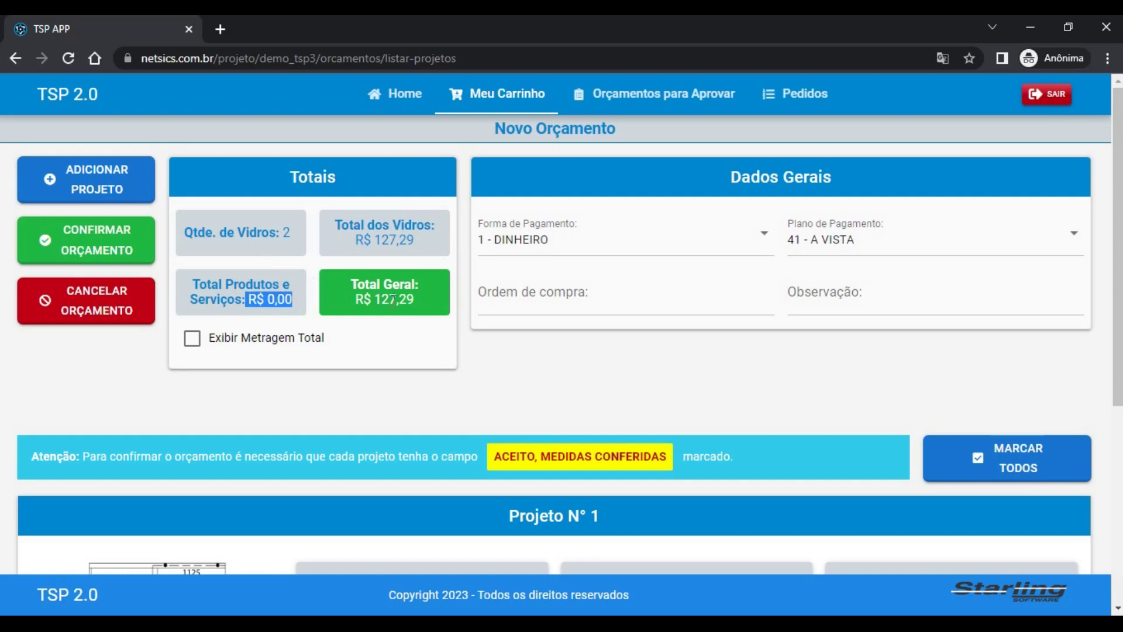
{"action": "left_click_drag", "start_coordinate": [355, 300], "coordinate": [421, 300]}
{"action": "left_click", "coordinate": [419, 299]}
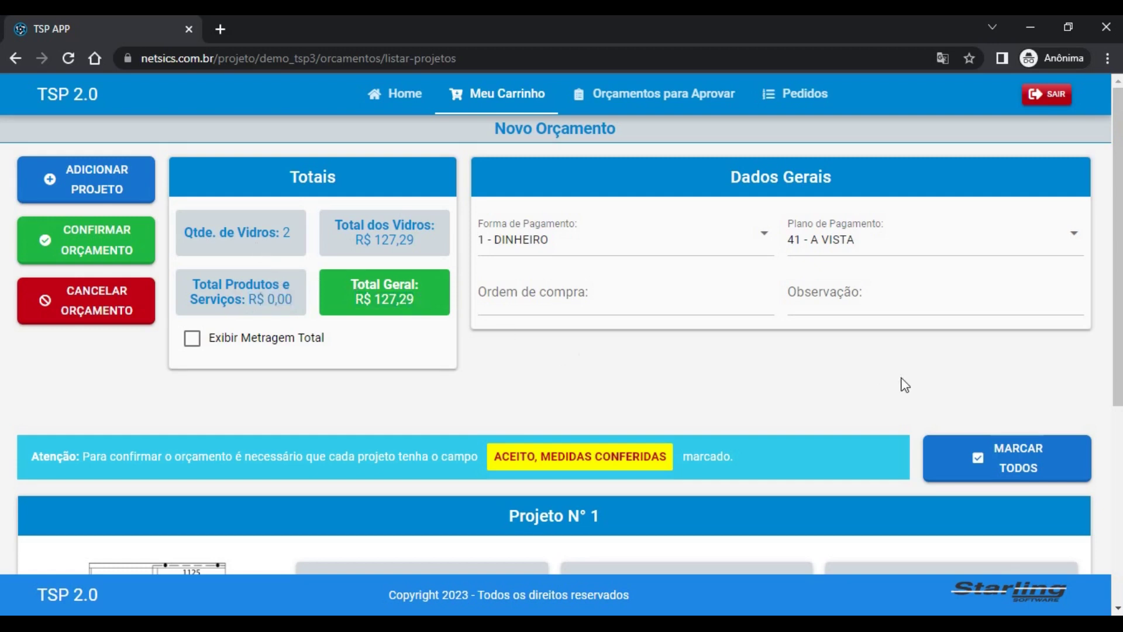
{"action": "mouse_move", "coordinate": [1118, 351]}
{"action": "left_mouse_down"}
{"action": "mouse_move", "coordinate": [1117, 550]}
{"action": "mouse_move", "coordinate": [1118, 363]}
{"action": "left_mouse_up"}
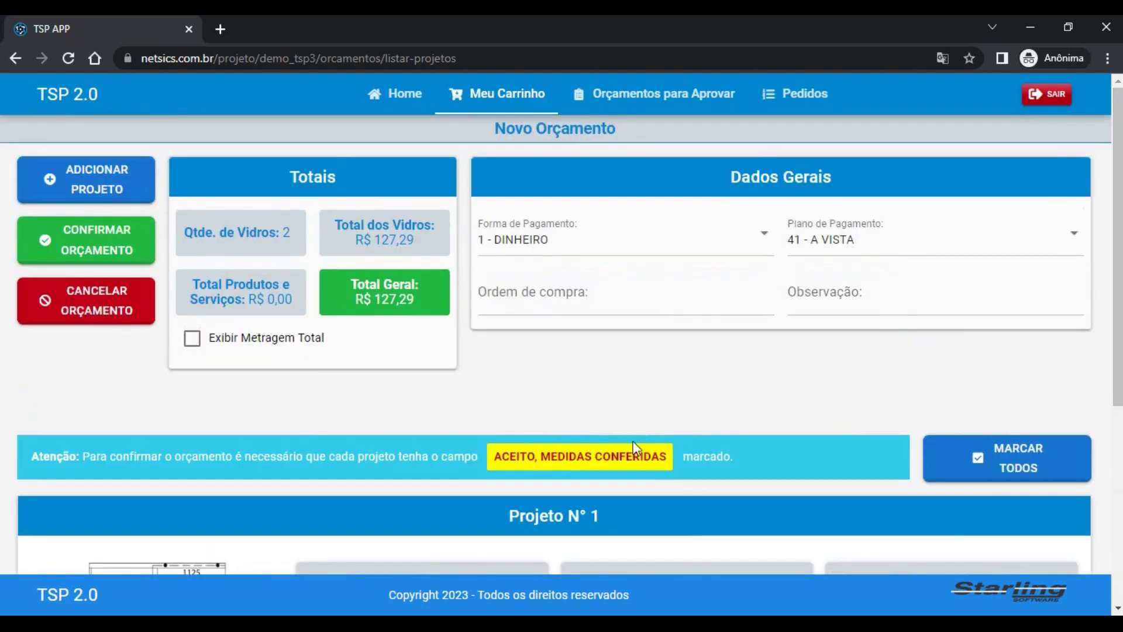